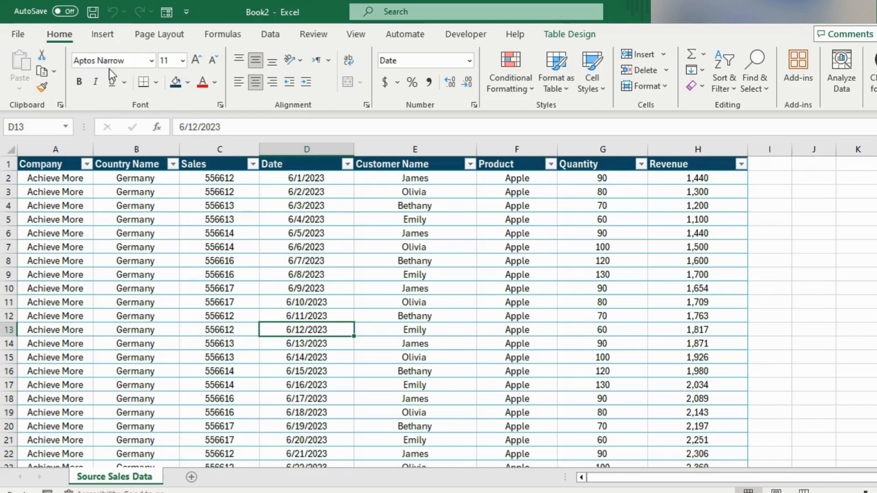
Step: Insert a PivotTable based on Table1 on a new worksheet
{"action": "left_click", "coordinate": [102, 37]}
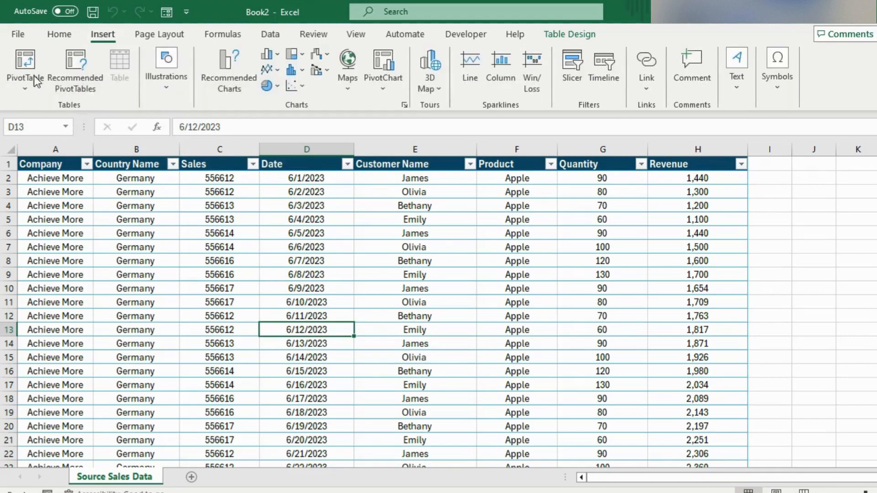
{"action": "left_click", "coordinate": [21, 64]}
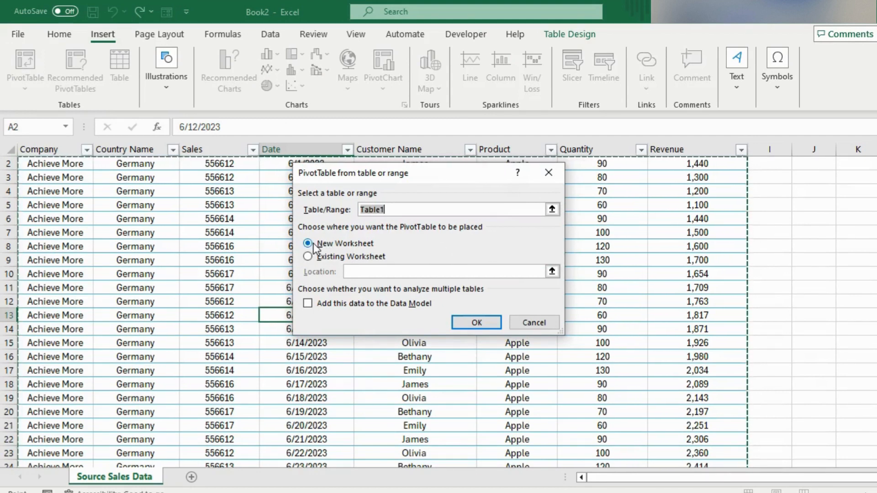
{"action": "left_click", "coordinate": [483, 322]}
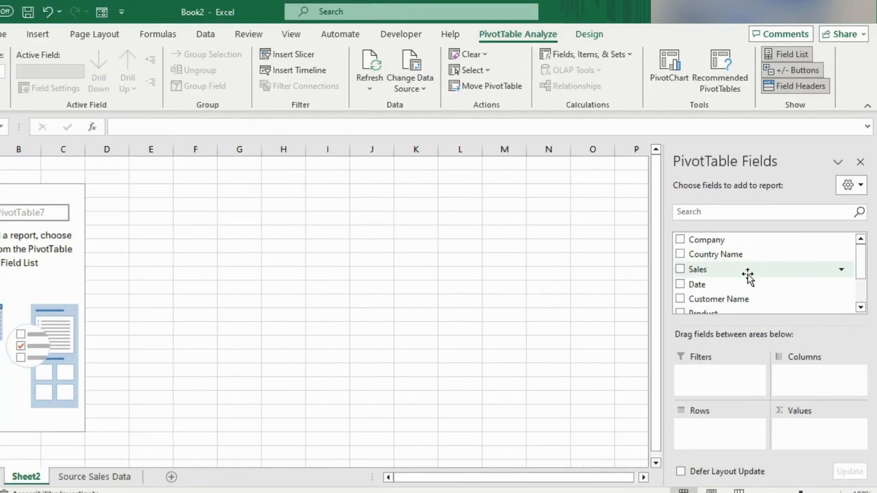
Step: Arrange the PivotTable Fields pane with fields and areas sections side by side, and widen the pane
{"action": "left_click", "coordinate": [858, 187]}
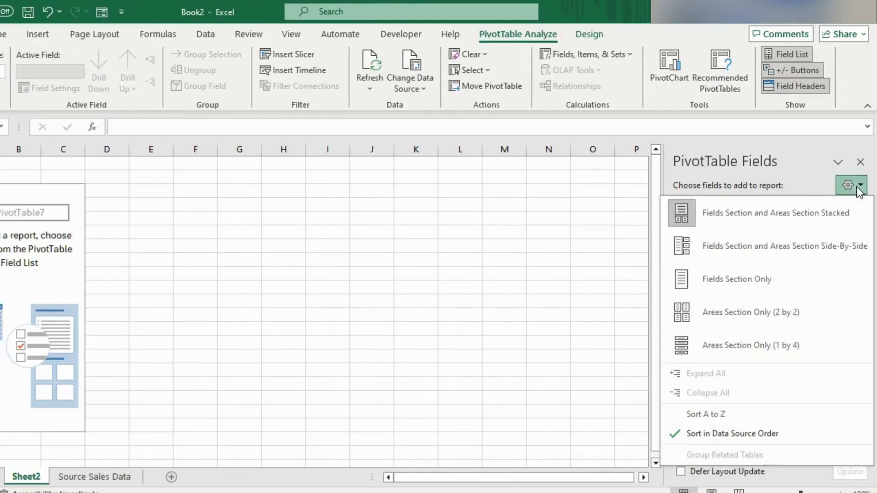
{"action": "left_click", "coordinate": [742, 256]}
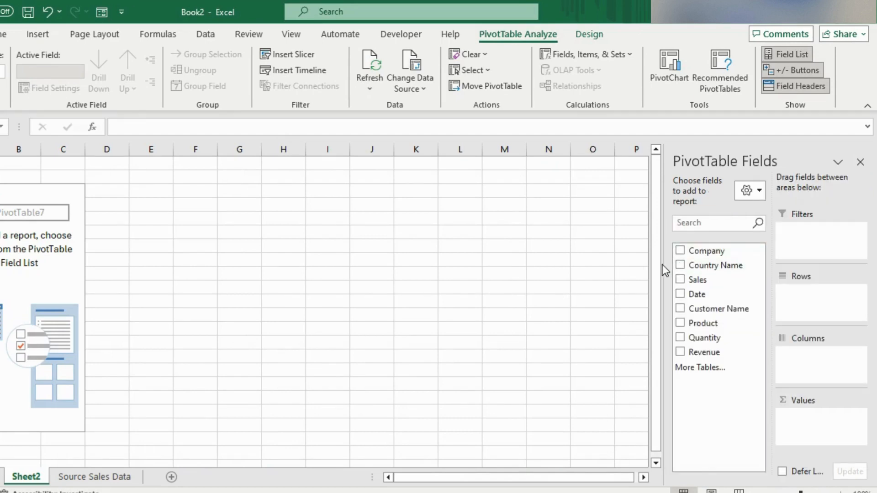
{"action": "left_click_drag", "start_coordinate": [662, 268], "coordinate": [592, 278]}
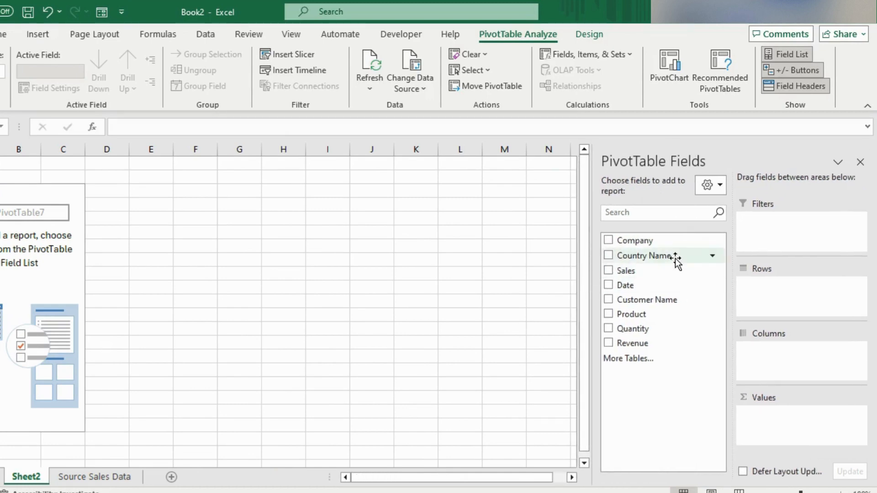
Step: Sort the PivotTable field list A to Z and restore it to data source order
{"action": "left_click", "coordinate": [715, 185]}
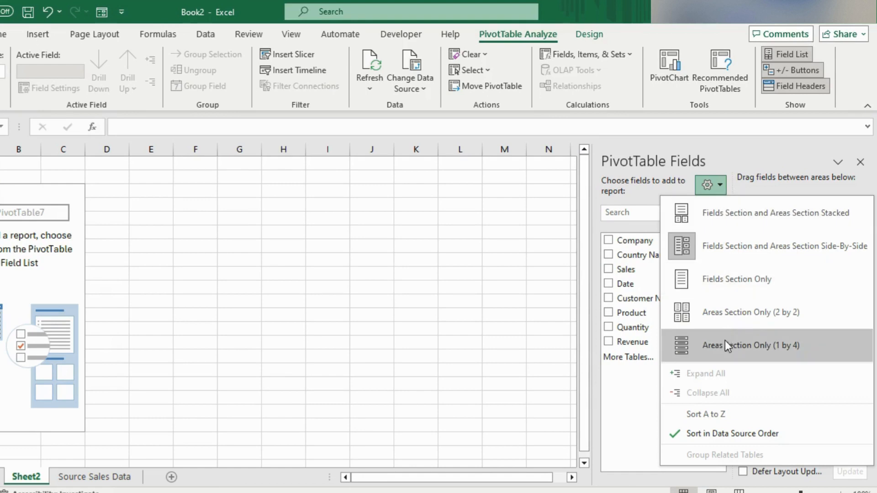
{"action": "left_click", "coordinate": [689, 416]}
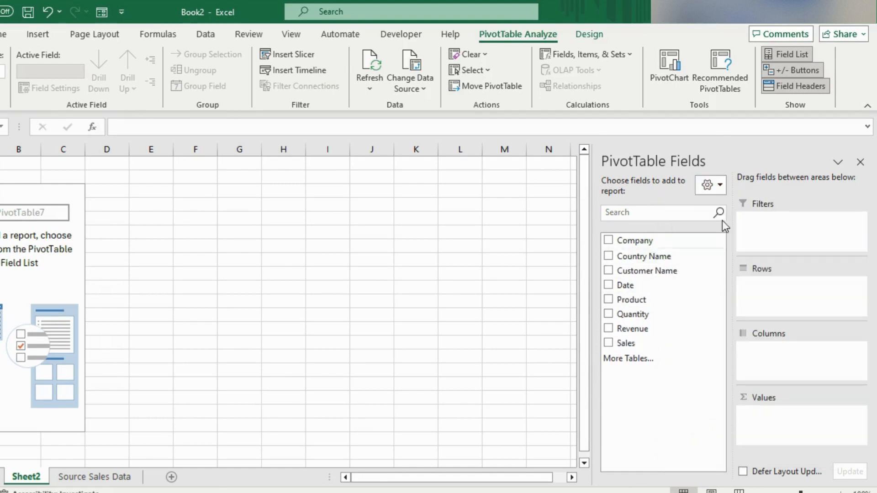
{"action": "left_click", "coordinate": [710, 185]}
{"action": "left_click", "coordinate": [725, 434]}
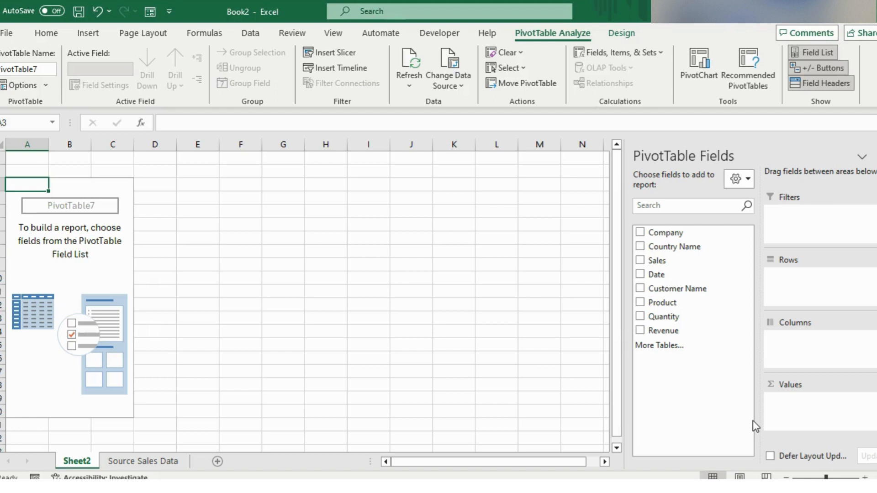
Step: Build the PivotTable with Product in Rows, Revenue in Values and Customer Name in Filters
{"action": "left_click_drag", "start_coordinate": [664, 306], "coordinate": [783, 290]}
{"action": "left_click_drag", "start_coordinate": [651, 335], "coordinate": [810, 422]}
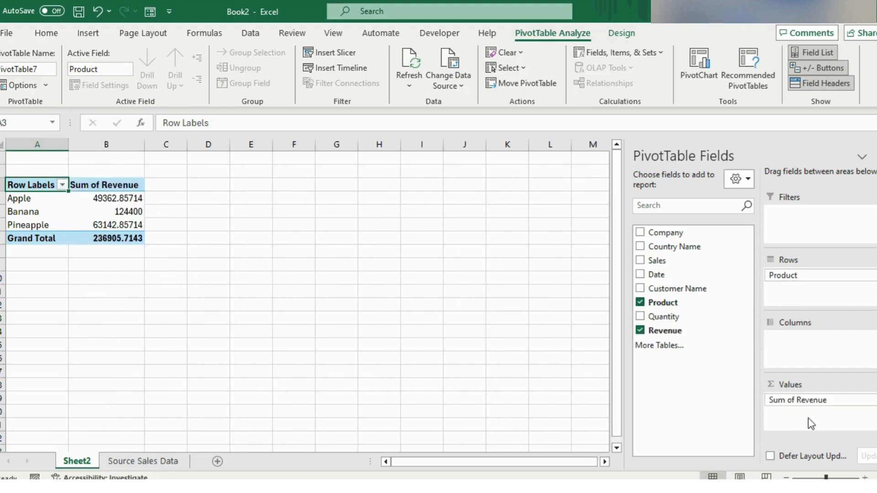
{"action": "left_click_drag", "start_coordinate": [680, 290], "coordinate": [803, 223]}
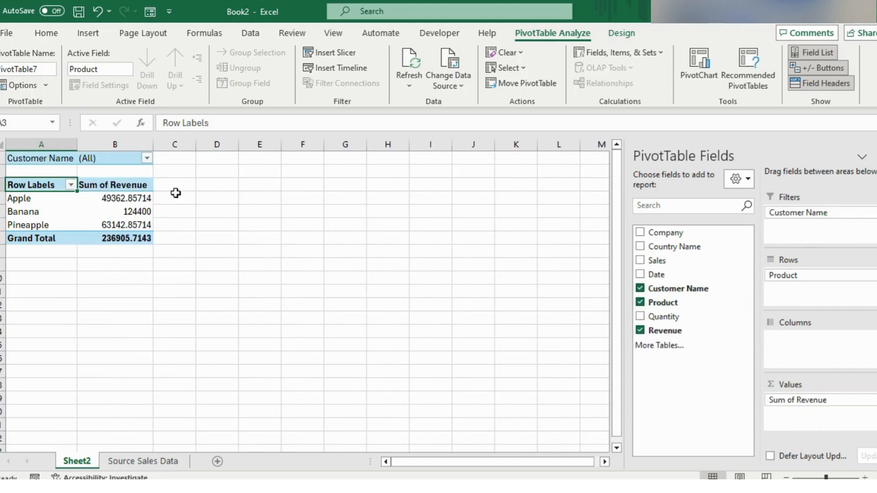
Step: Reduce the Sum of Revenue values, including the grand total, to zero decimal places
{"action": "left_click_drag", "start_coordinate": [146, 198], "coordinate": [137, 238]}
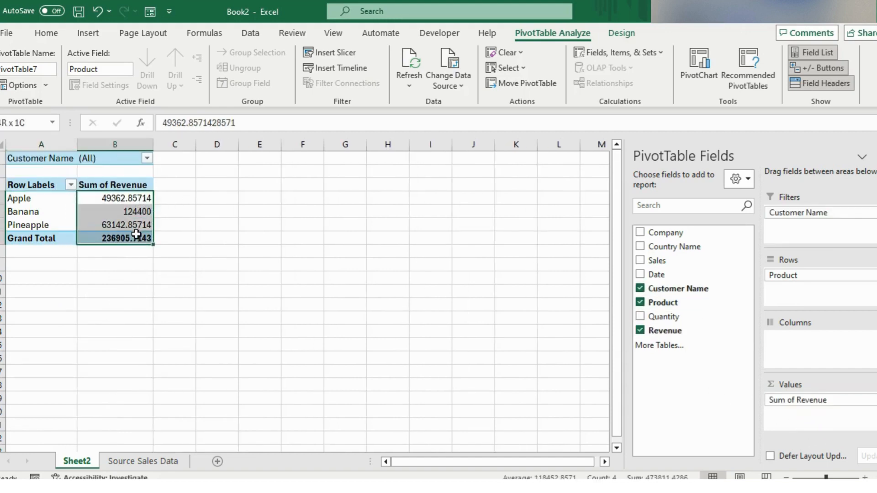
{"action": "left_click", "coordinate": [56, 39]}
{"action": "left_click", "coordinate": [440, 81]}
{"action": "left_click", "coordinate": [441, 81]}
{"action": "left_click", "coordinate": [440, 81]}
{"action": "left_click", "coordinate": [440, 81]}
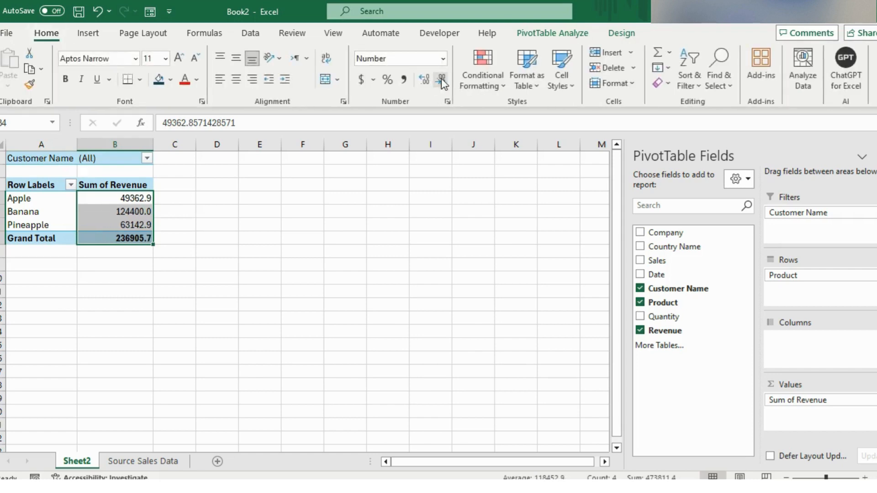
{"action": "left_click", "coordinate": [441, 81]}
Step: Set the Sum of Revenue number format to Number with 0 decimal places and a 1000 separator
{"action": "right_click", "coordinate": [134, 209]}
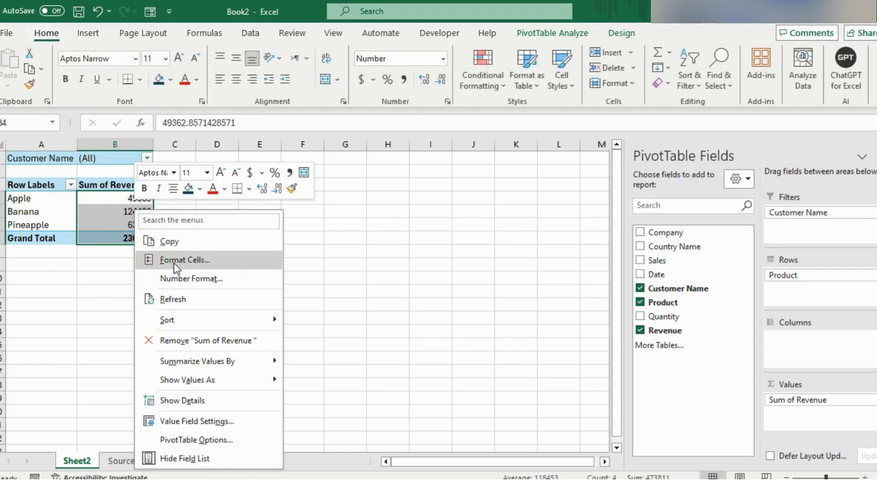
{"action": "left_click", "coordinate": [175, 277]}
{"action": "left_click", "coordinate": [47, 189]}
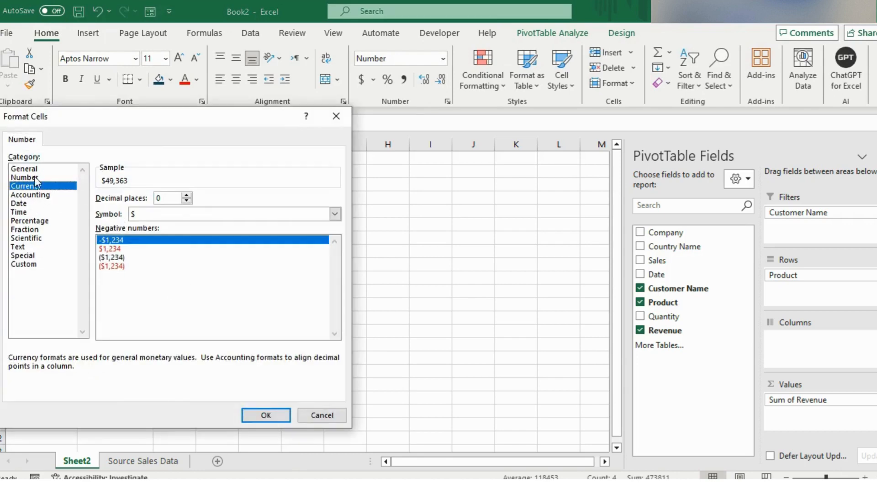
{"action": "left_click", "coordinate": [35, 178]}
{"action": "left_click", "coordinate": [99, 213]}
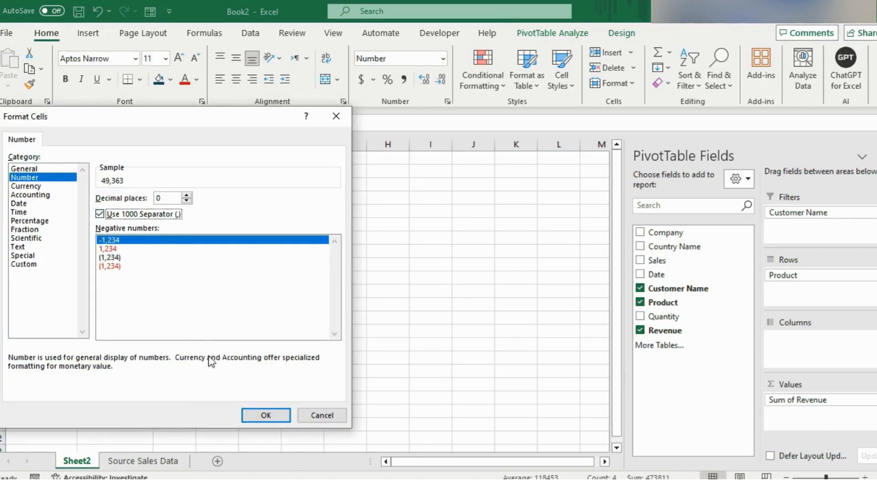
{"action": "left_click", "coordinate": [249, 416]}
Step: Sort the products by Sum of Revenue from largest to smallest
{"action": "right_click", "coordinate": [128, 202]}
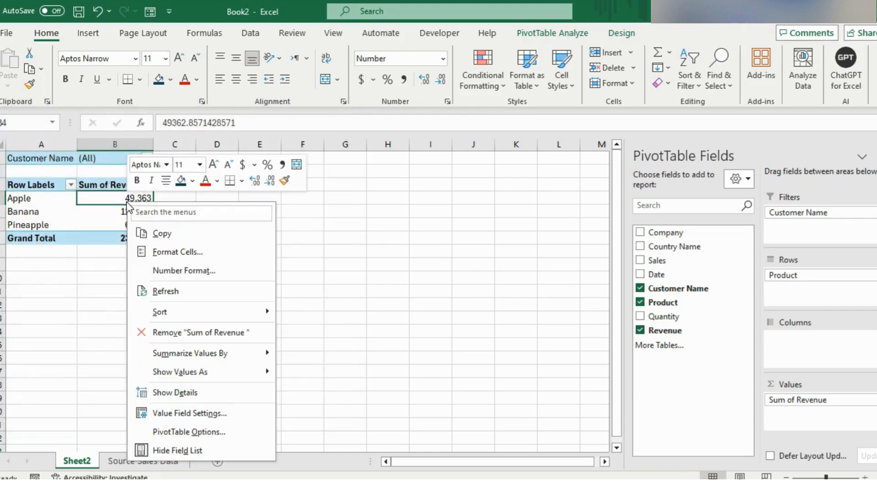
{"action": "mouse_move", "coordinate": [266, 314]}
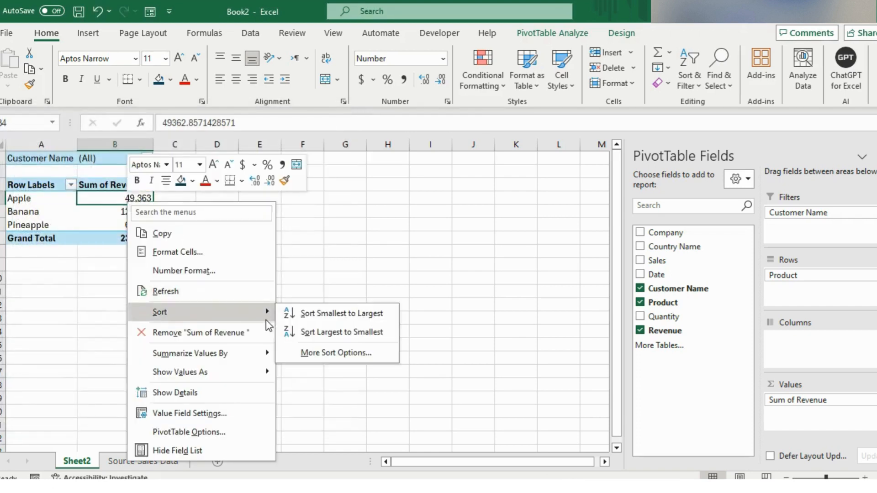
{"action": "left_click", "coordinate": [338, 332]}
{"action": "left_click", "coordinate": [104, 238]}
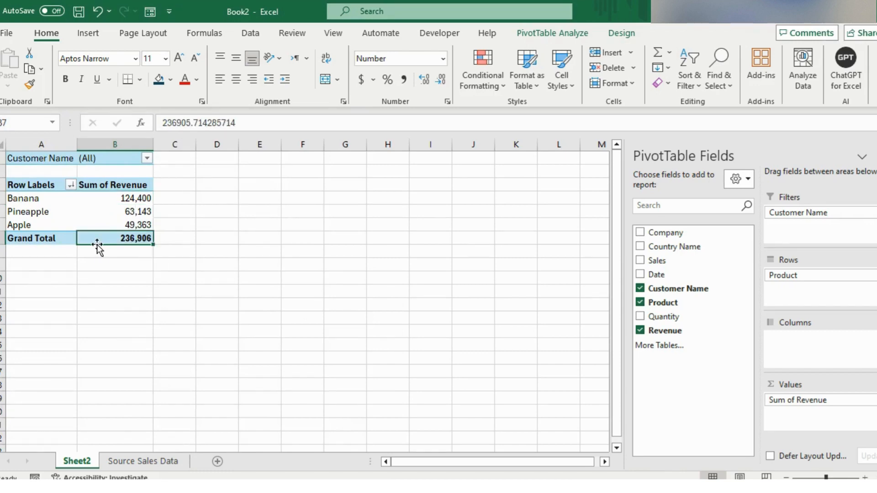
Step: Check the Customer Name filter's choices and generate a report filter page for every customer
{"action": "left_click", "coordinate": [147, 159]}
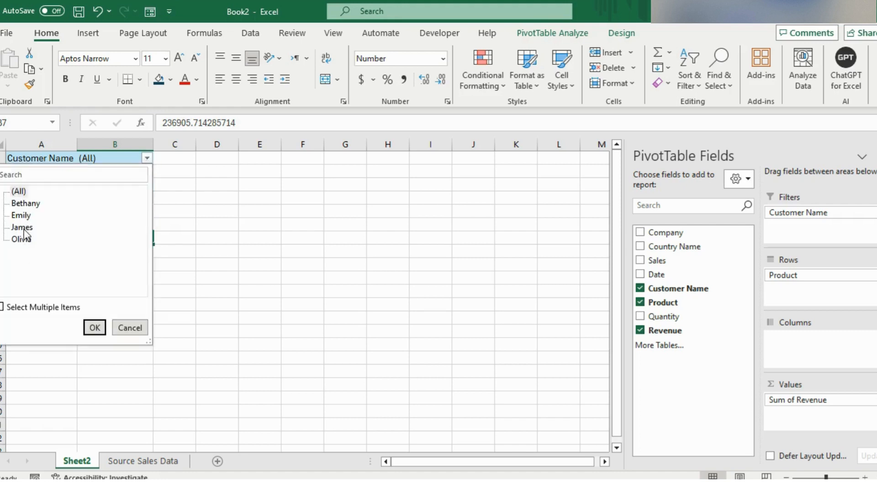
{"action": "left_click", "coordinate": [122, 157]}
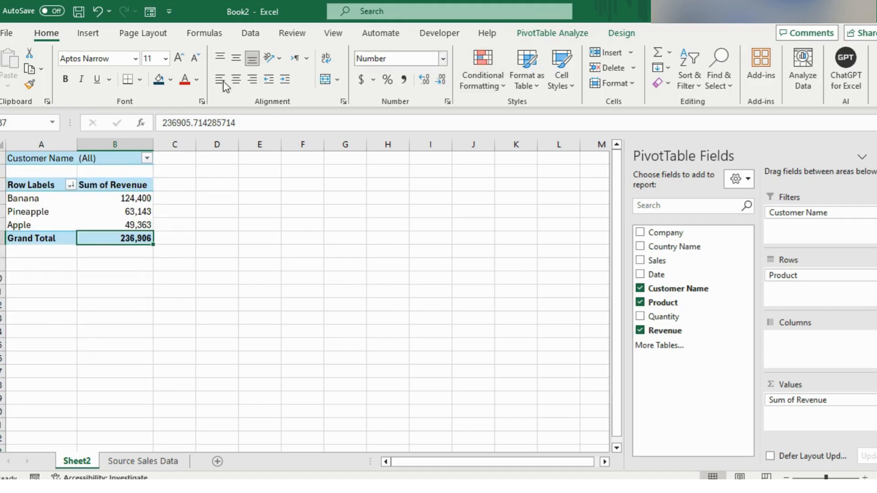
{"action": "left_click", "coordinate": [543, 36]}
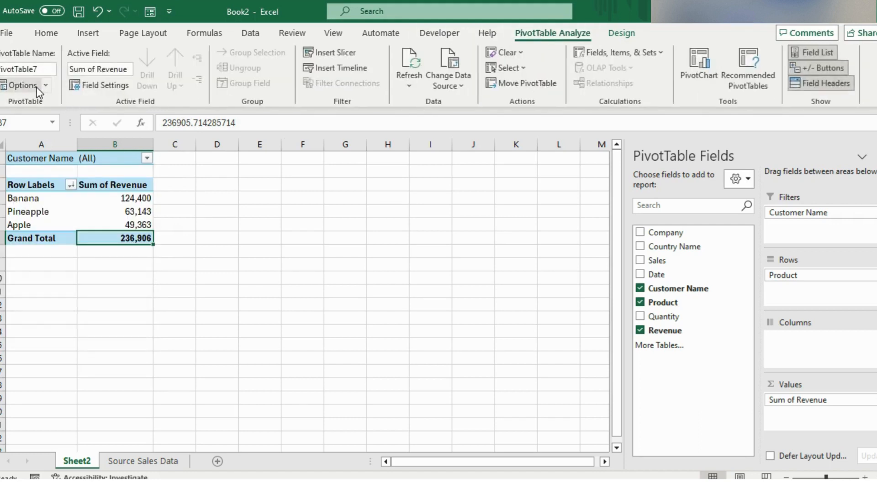
{"action": "left_click", "coordinate": [45, 85]}
{"action": "left_click", "coordinate": [51, 121]}
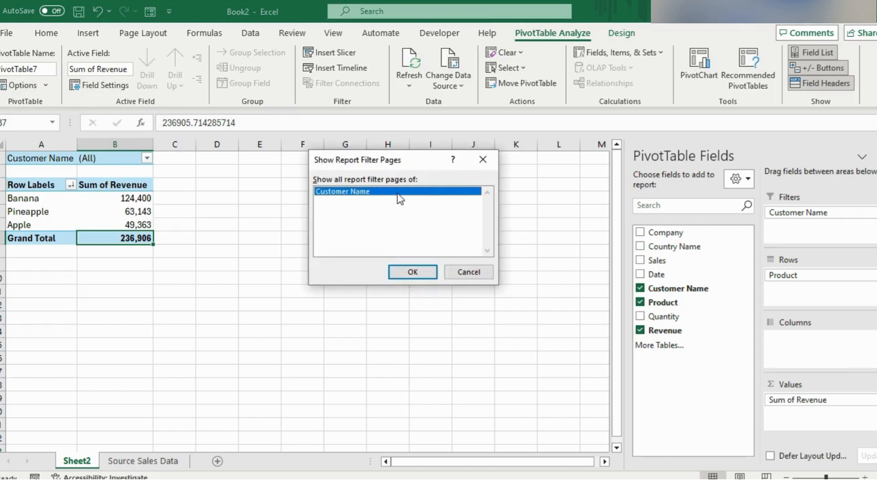
{"action": "left_click", "coordinate": [410, 273]}
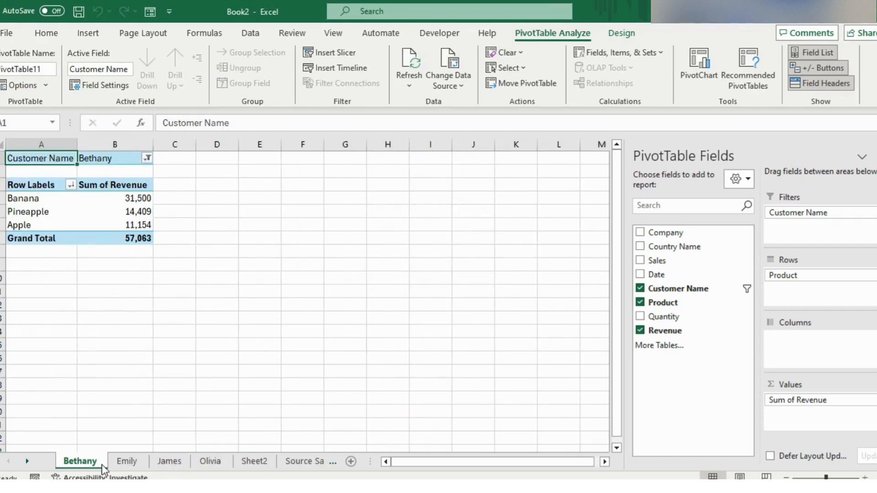
Step: Review the generated customer sheets and return to the main PivotTable on Sheet2
{"action": "left_click", "coordinate": [167, 462]}
{"action": "left_click", "coordinate": [211, 463]}
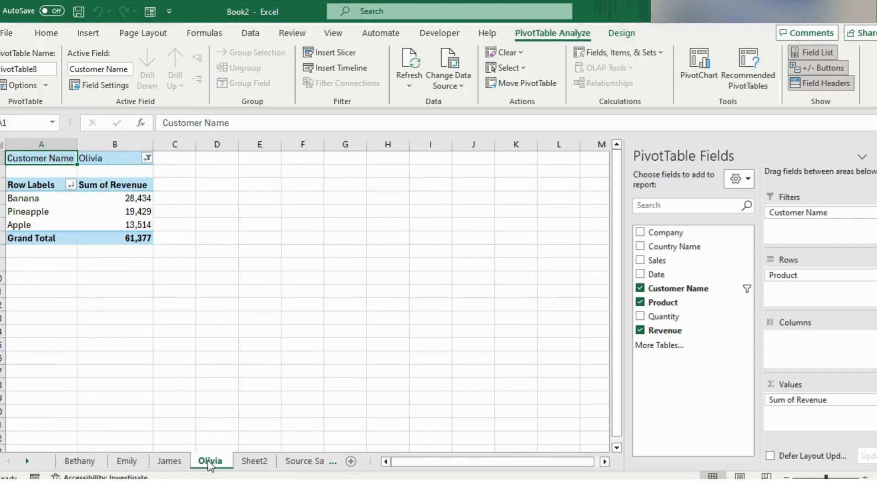
{"action": "left_click", "coordinate": [254, 462]}
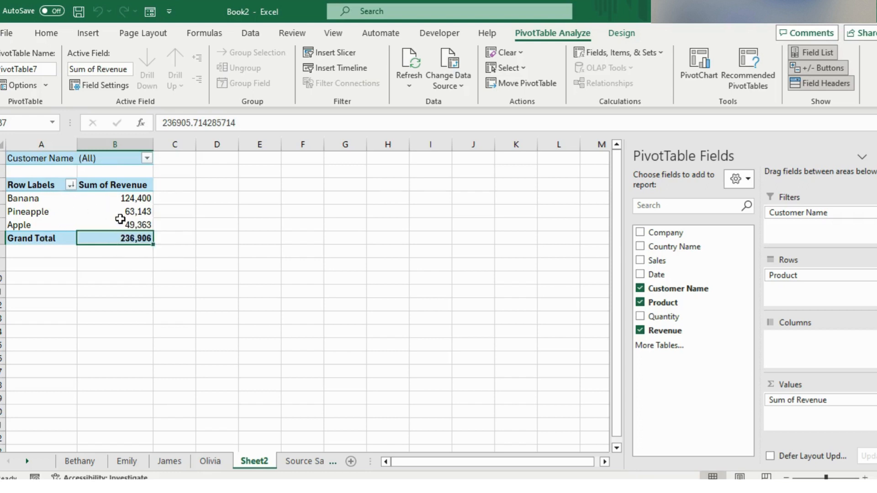
Step: Add solid blue data bars to all cells showing "Sum of Revenue" values, with Show Bar Only enabled
{"action": "left_click", "coordinate": [129, 198]}
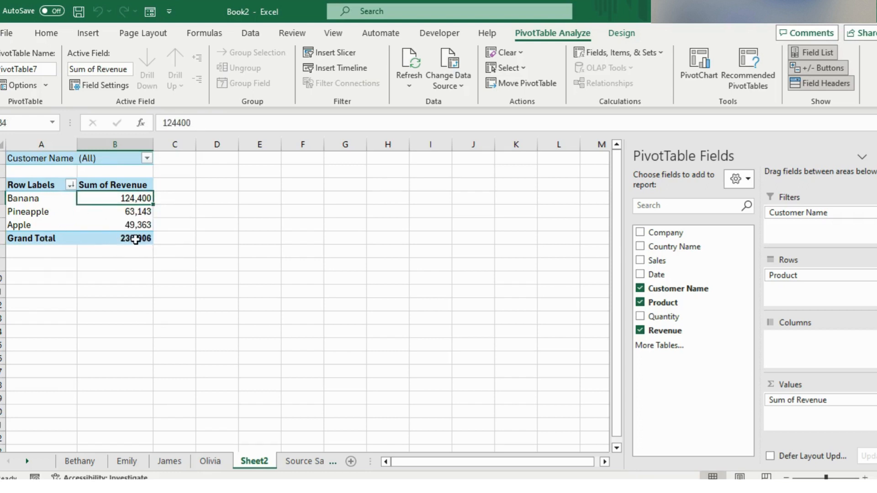
{"action": "left_click", "coordinate": [47, 36]}
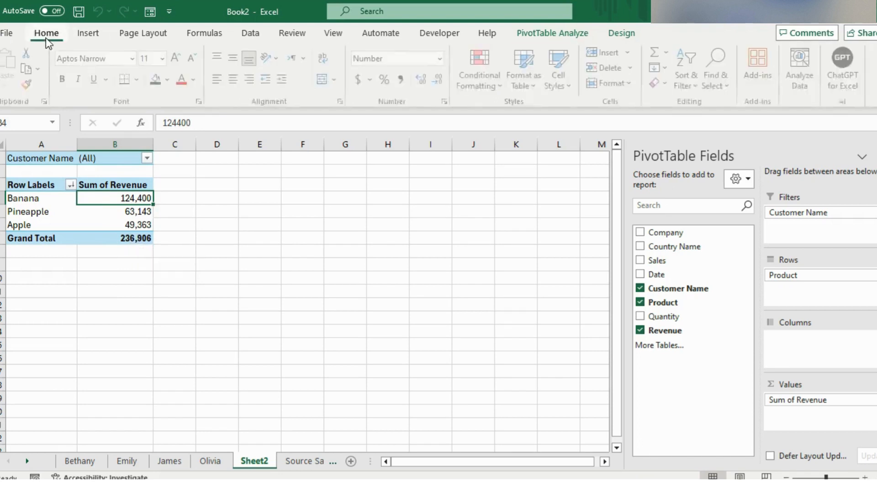
{"action": "left_click", "coordinate": [483, 81]}
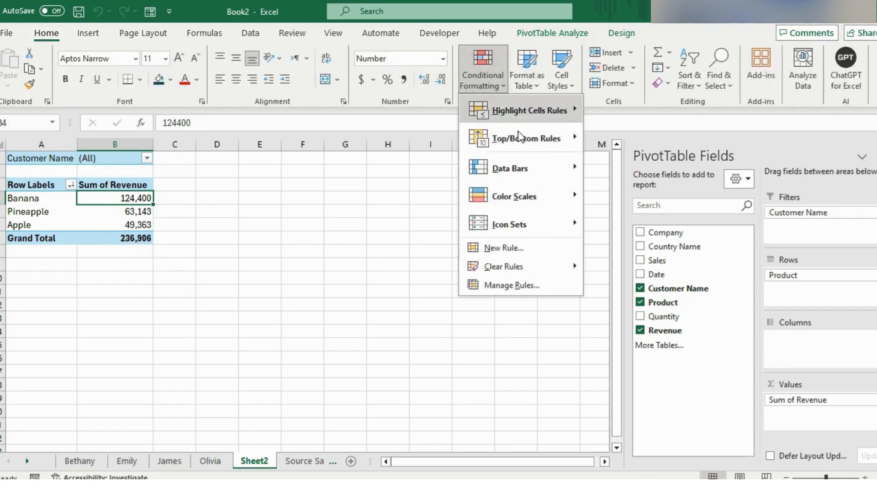
{"action": "mouse_move", "coordinate": [543, 160]}
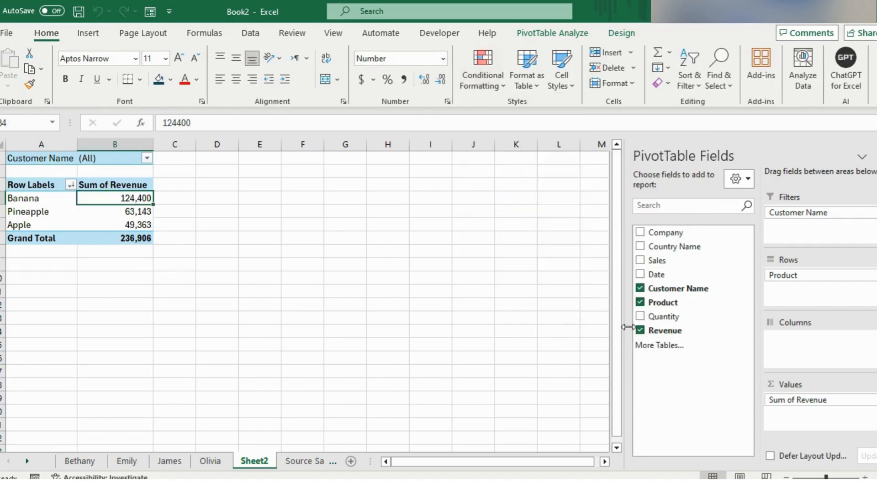
{"action": "left_click", "coordinate": [631, 321]}
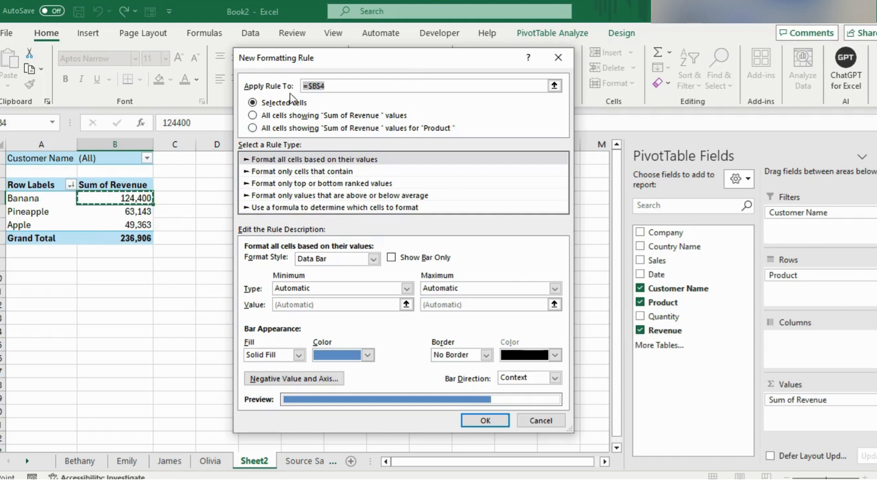
{"action": "left_click", "coordinate": [252, 115]}
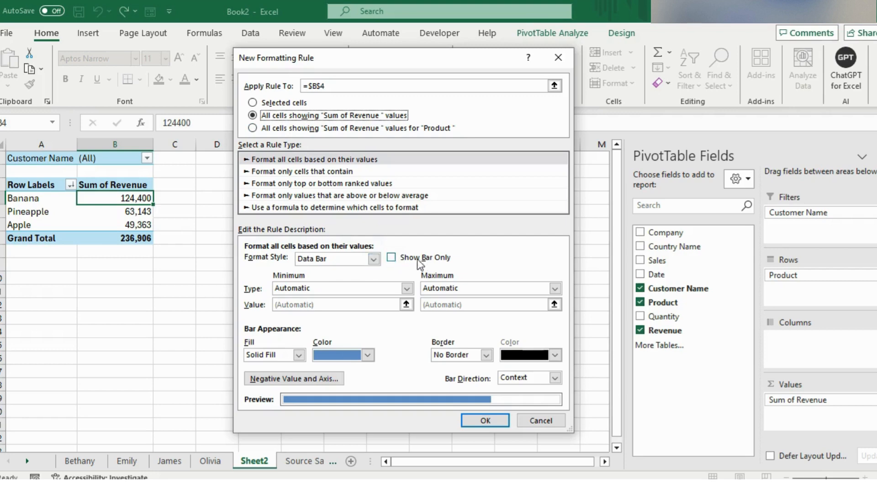
{"action": "left_click", "coordinate": [391, 259]}
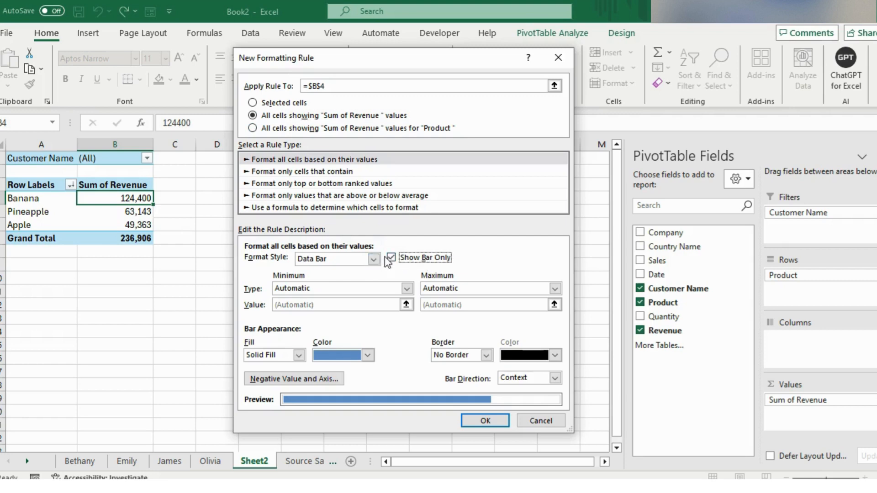
{"action": "left_click", "coordinate": [494, 417]}
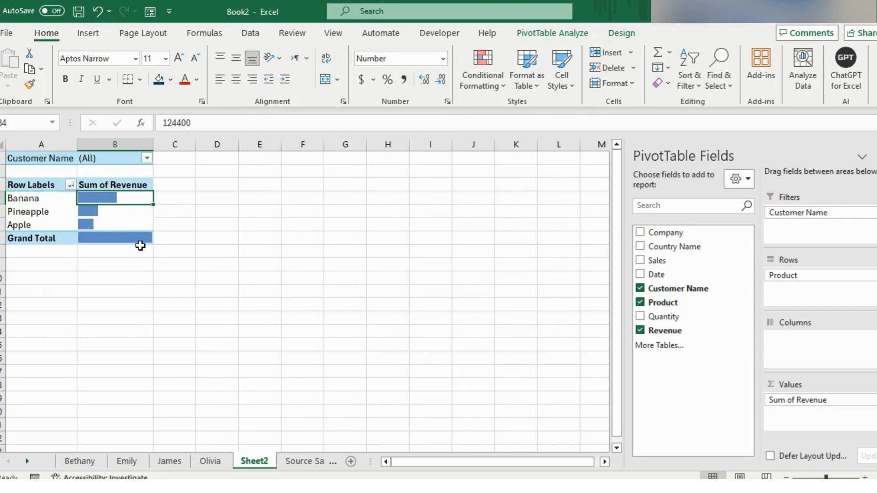
Step: Clear the "Sum of Revenue" header above the data bars and refresh the PivotTable
{"action": "key", "text": "Up"}
{"action": "key", "text": "BackSpace"}
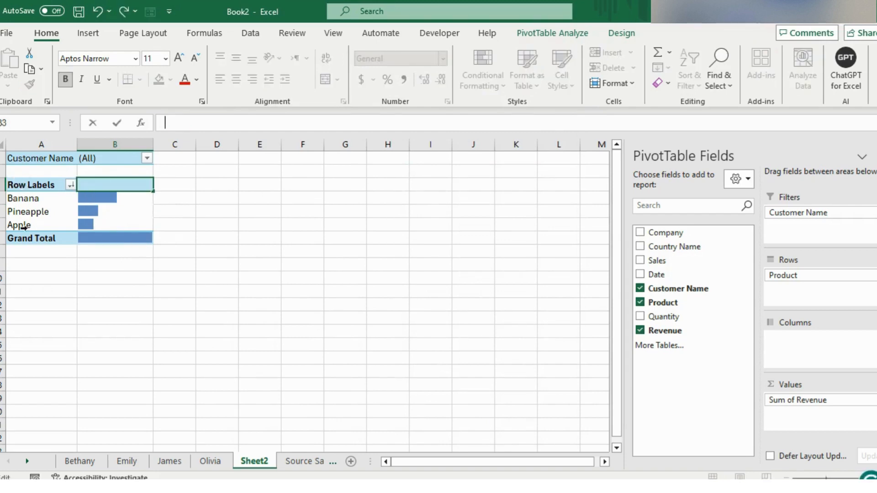
{"action": "left_click", "coordinate": [42, 199]}
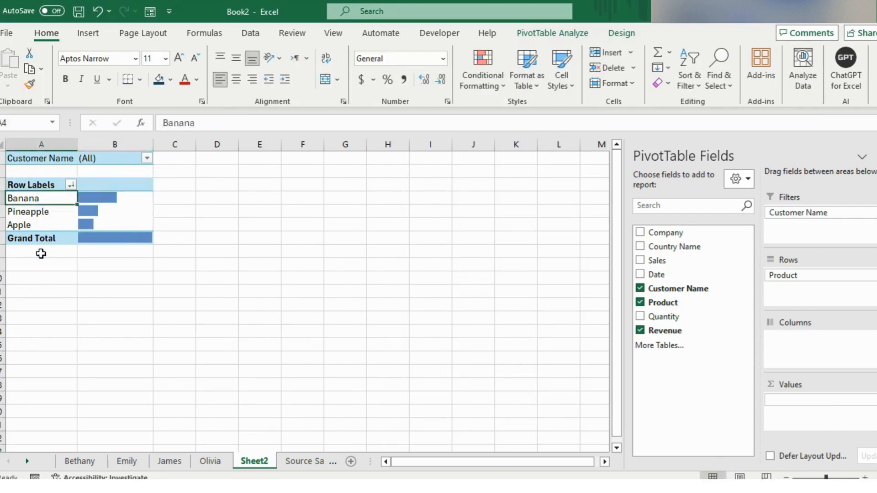
{"action": "right_click", "coordinate": [46, 197]}
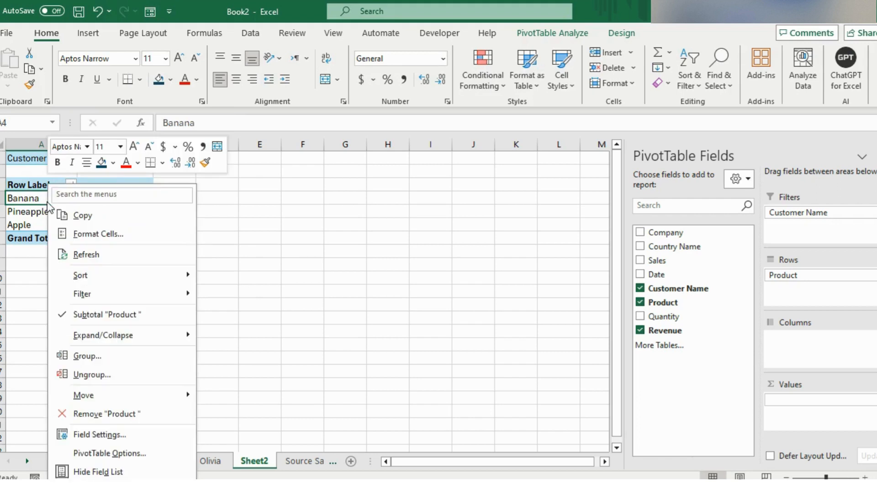
{"action": "left_click", "coordinate": [81, 255]}
{"action": "mouse_move", "coordinate": [83, 222]}
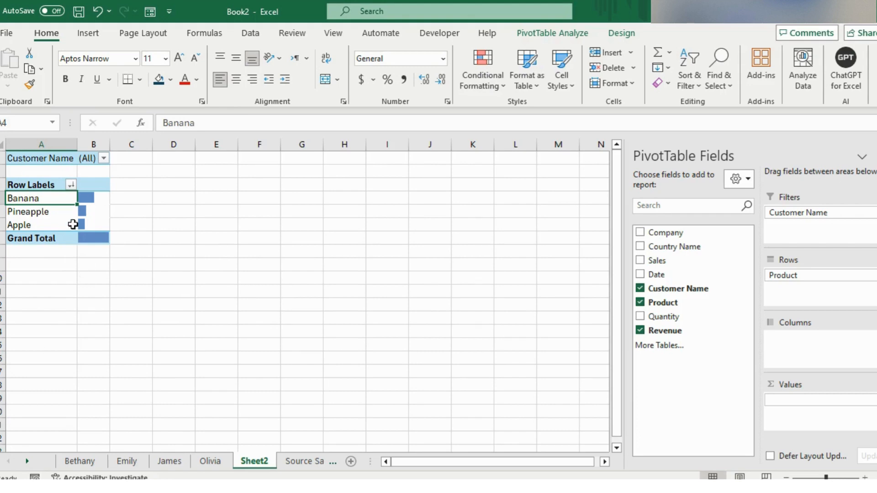
Step: Turn off Autofit column widths on update in the PivotTable options
{"action": "left_click", "coordinate": [552, 33]}
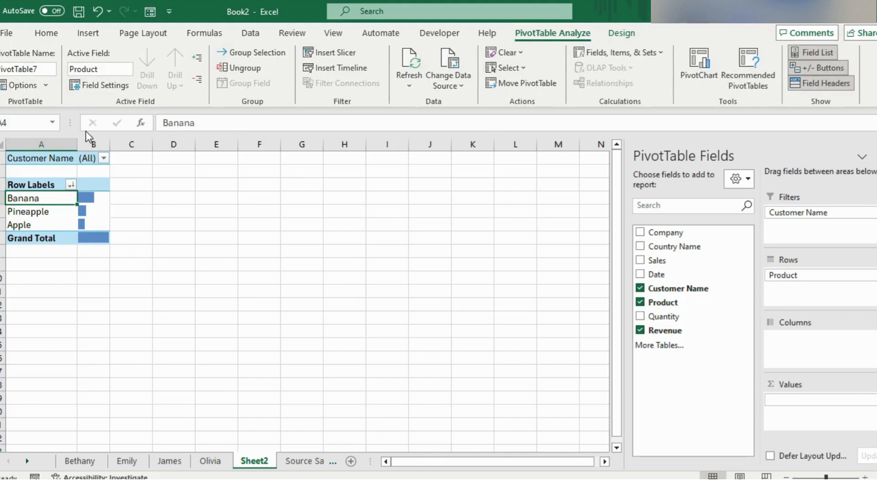
{"action": "left_click", "coordinate": [40, 86]}
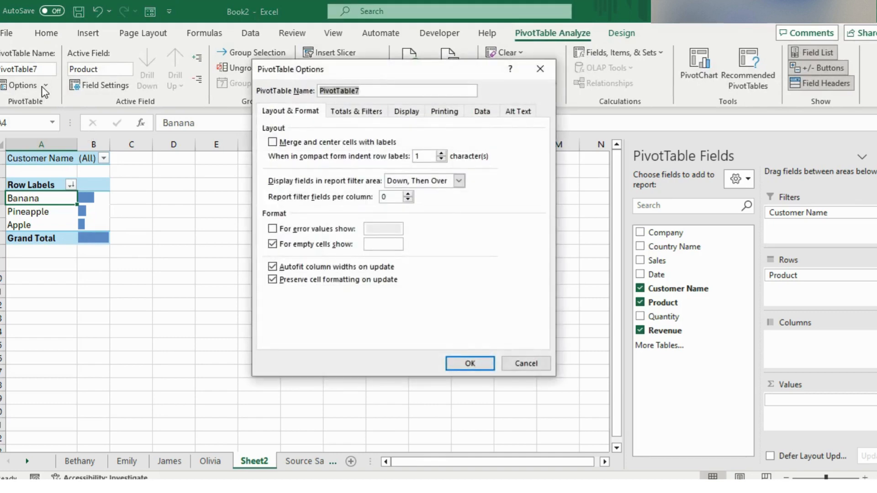
{"action": "left_click", "coordinate": [273, 266]}
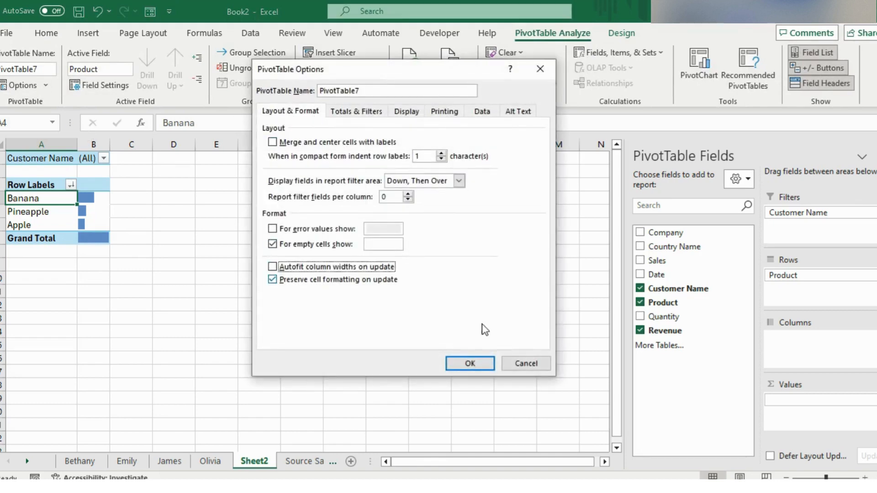
{"action": "left_click", "coordinate": [468, 363]}
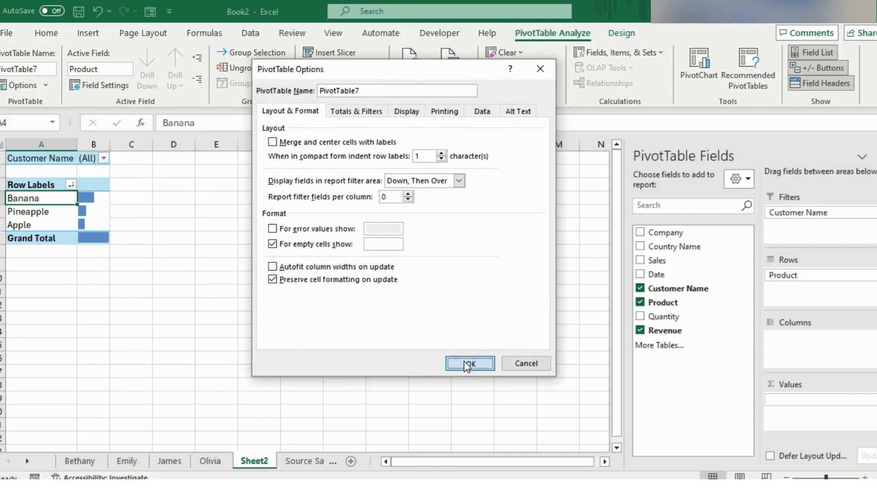
Step: Widen column B to enlarge the data bars and refresh the PivotTable
{"action": "left_click_drag", "start_coordinate": [110, 144], "coordinate": [159, 151]}
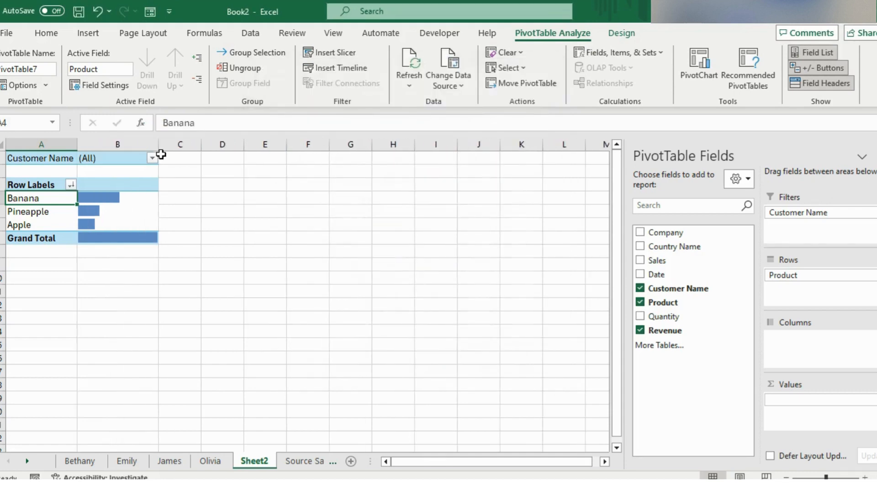
{"action": "right_click", "coordinate": [62, 199]}
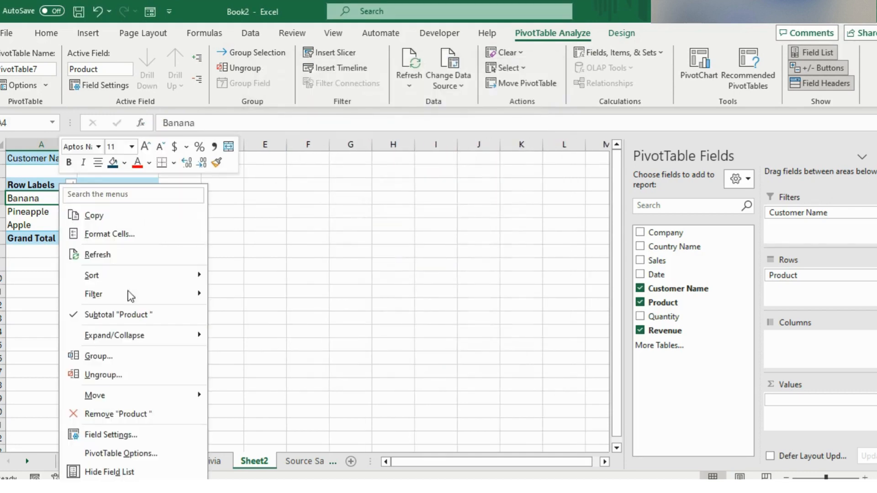
{"action": "left_click", "coordinate": [117, 254]}
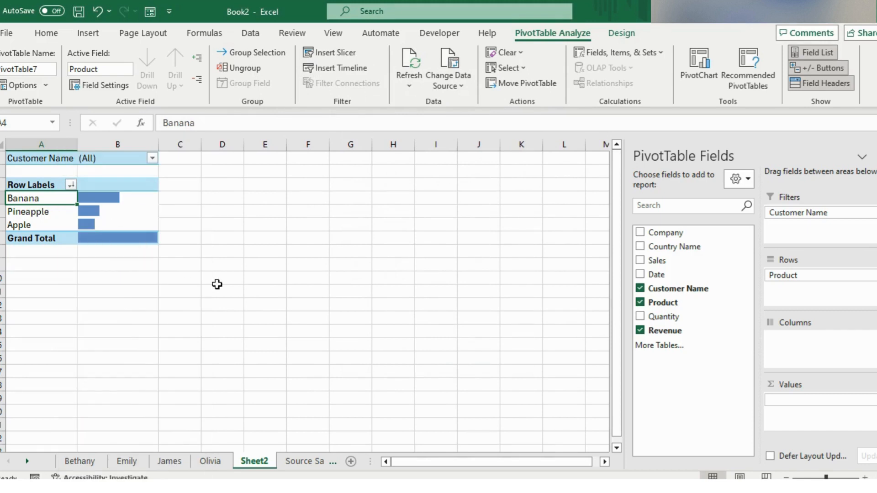
Step: Add Revenue as a second value field with column C widened to fit, and remove the blank-headed value field
{"action": "left_click_drag", "start_coordinate": [665, 330], "coordinate": [797, 413]}
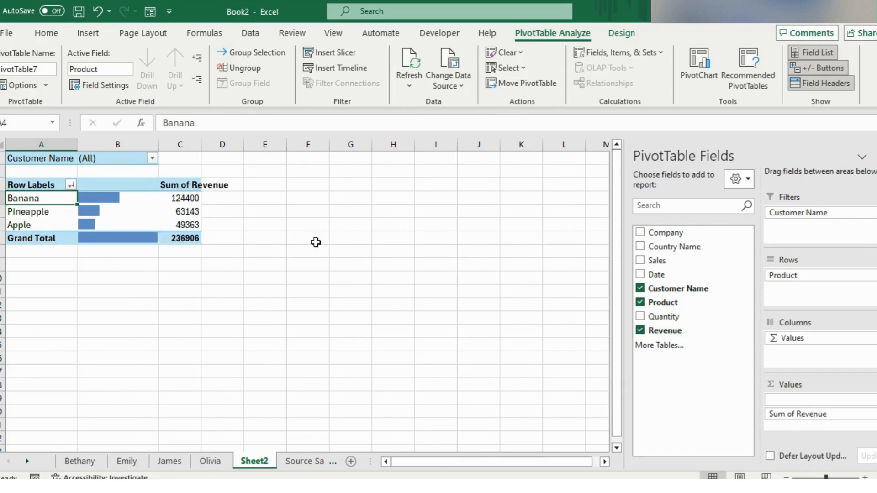
{"action": "left_click_drag", "start_coordinate": [201, 149], "coordinate": [247, 155]}
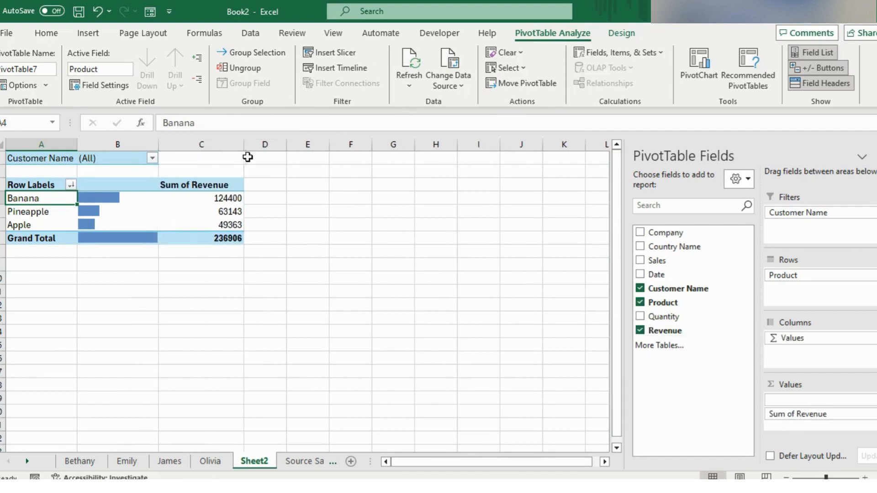
{"action": "left_click", "coordinate": [208, 188]}
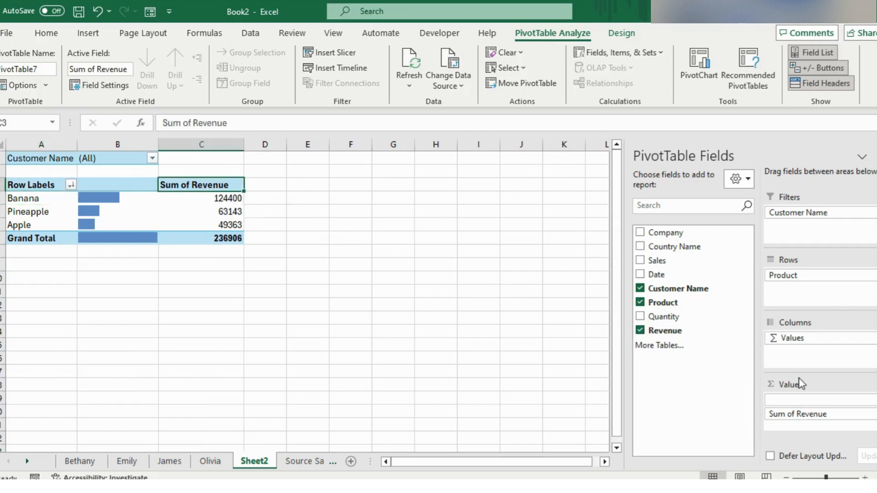
{"action": "left_click_drag", "start_coordinate": [794, 399], "coordinate": [640, 342]}
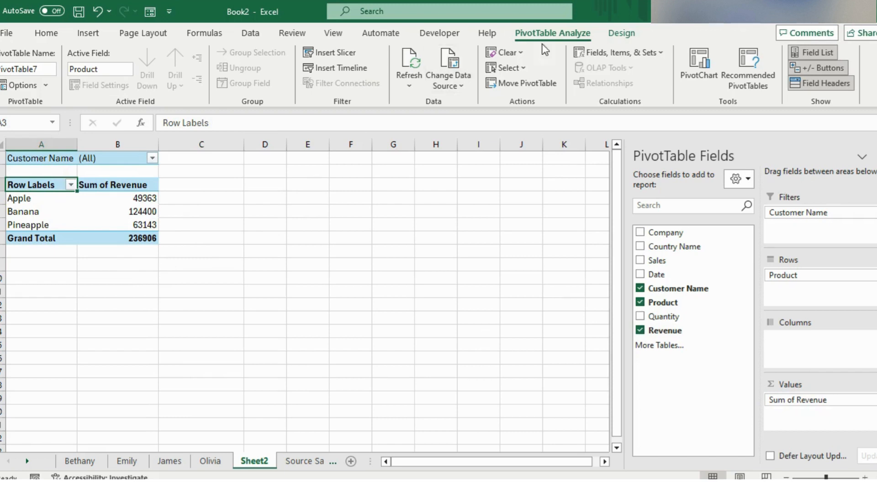
Step: Start a new PivotTable calculated field named "Adjusted Revenue"
{"action": "left_click", "coordinate": [655, 56]}
{"action": "left_click", "coordinate": [639, 74]}
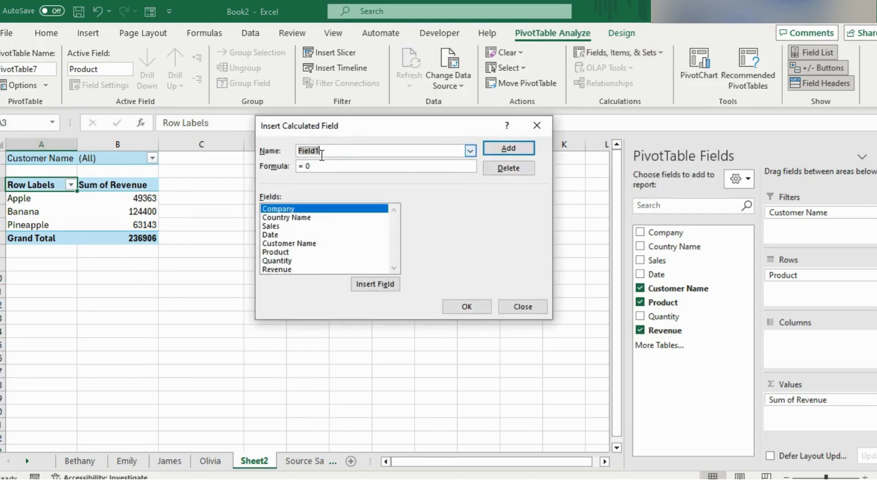
{"action": "type", "text": "Adjusted Revenue"}
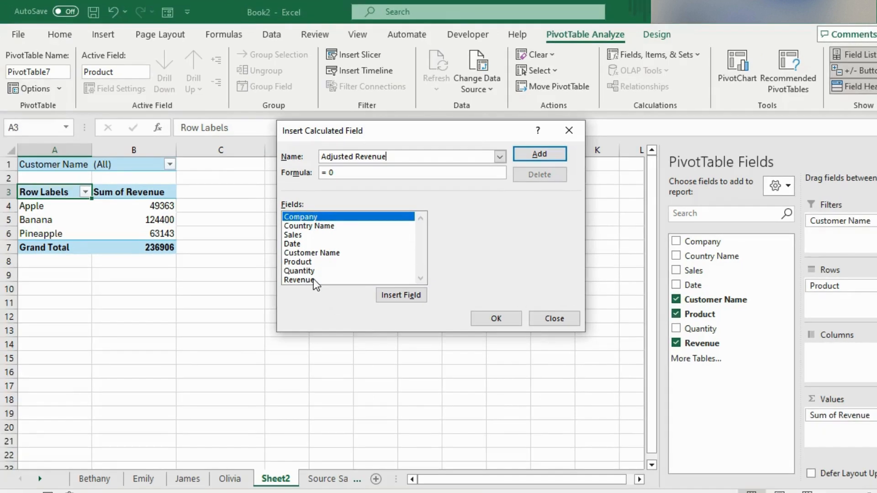
Step: Define the calculated field with the formula ='Revenue '*(1+10%) and add it to the PivotTable
{"action": "double_click", "coordinate": [313, 279]}
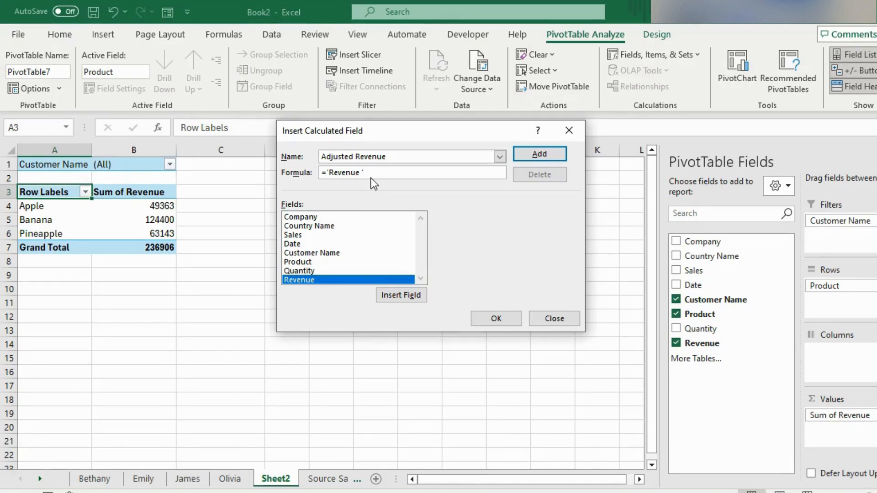
{"action": "type", "text": "*(1+10%)"}
{"action": "left_click", "coordinate": [552, 154]}
{"action": "scroll", "coordinate": [319, 265], "scroll_direction": "down", "scroll_amount": 1}
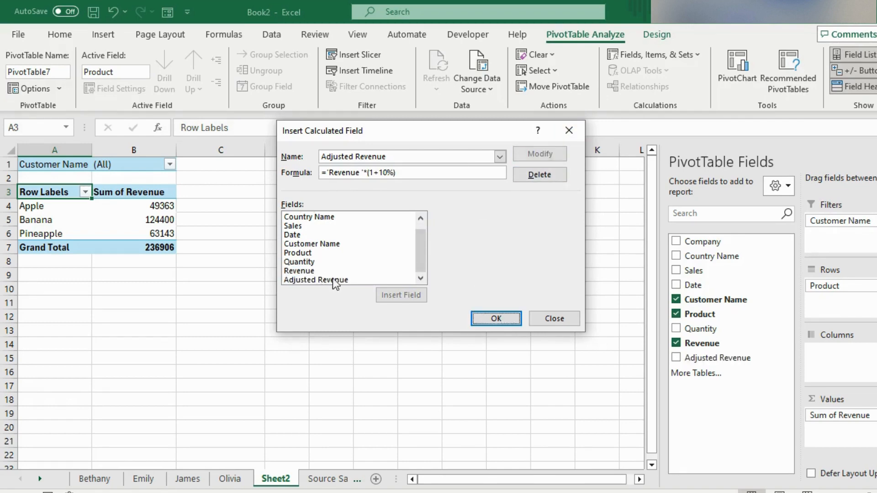
{"action": "left_click", "coordinate": [496, 318]}
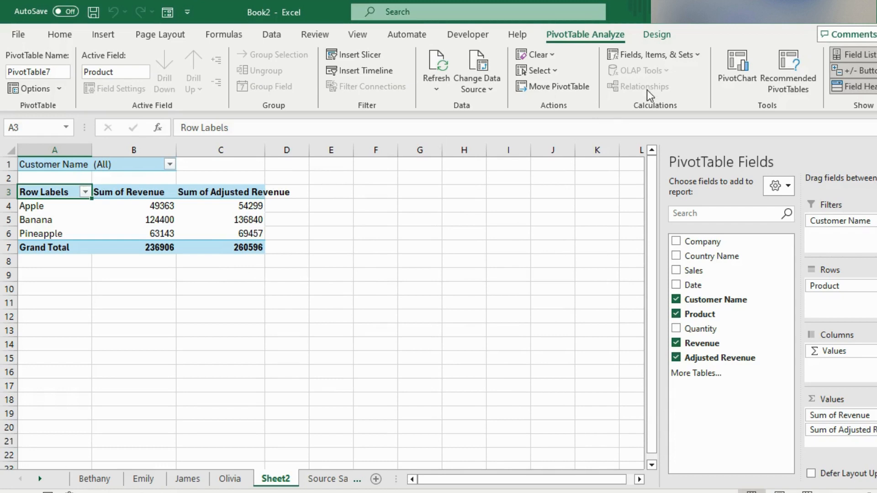
Step: Delete the Adjusted Revenue calculated field from the PivotTable
{"action": "left_click", "coordinate": [687, 60]}
{"action": "left_click", "coordinate": [676, 75]}
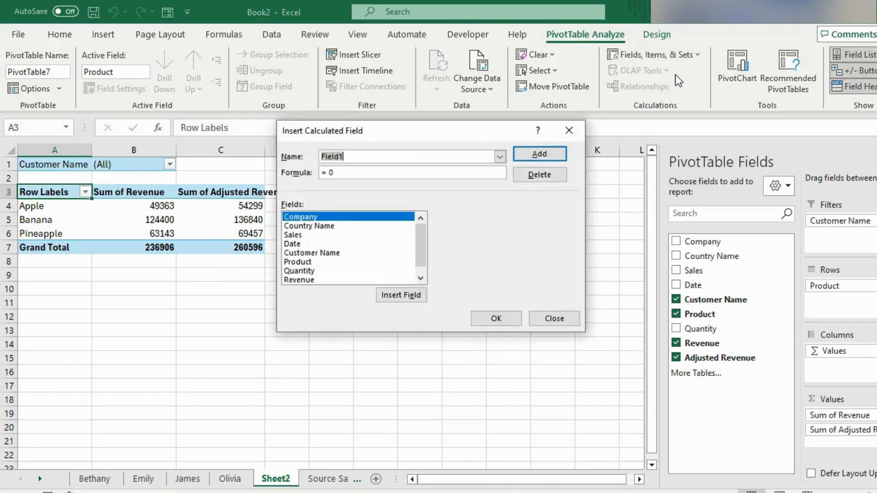
{"action": "left_click", "coordinate": [504, 158]}
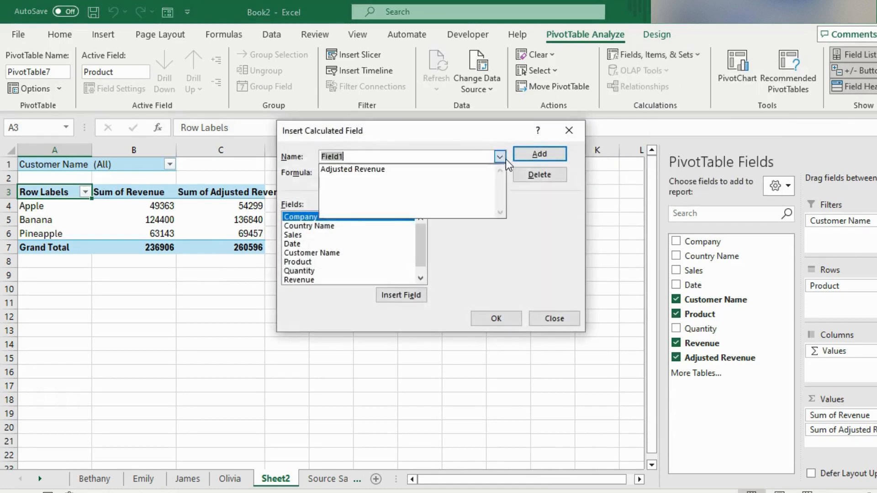
{"action": "left_click", "coordinate": [396, 172]}
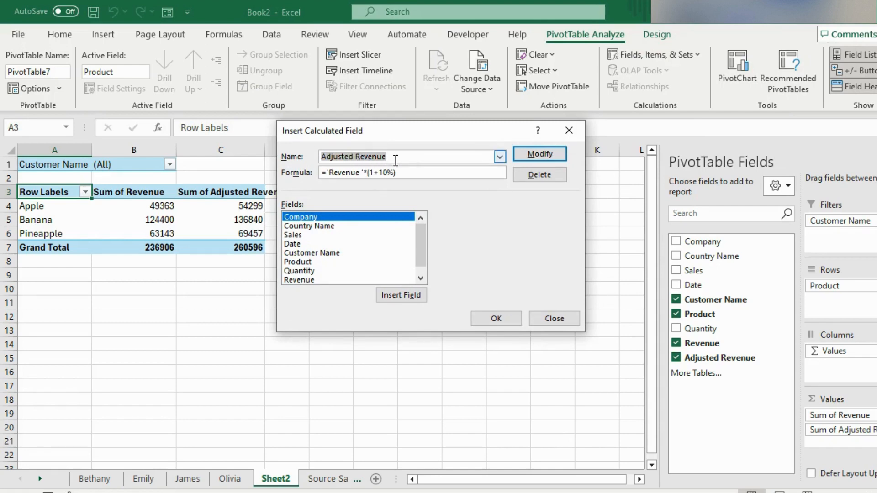
{"action": "left_click", "coordinate": [535, 177]}
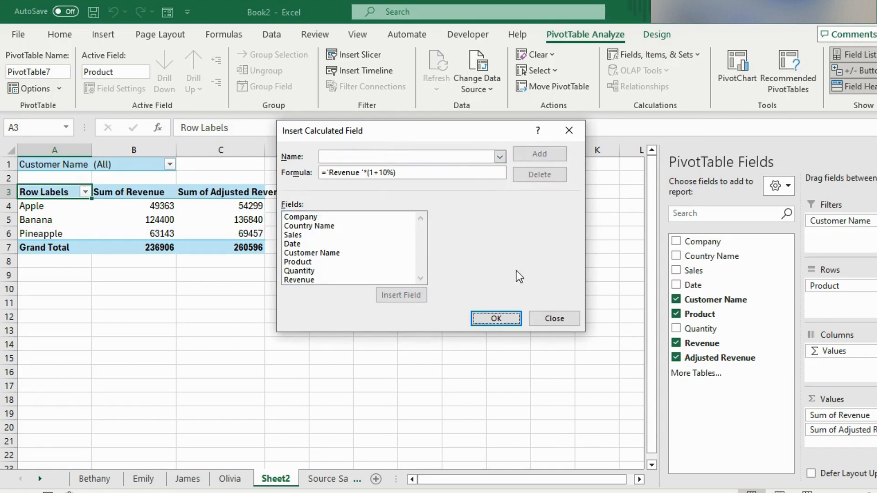
{"action": "left_click", "coordinate": [513, 320]}
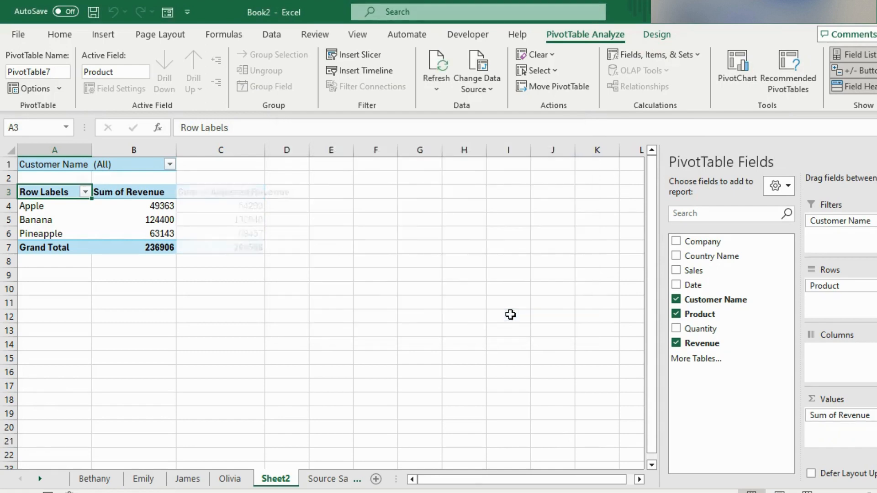
Step: Look through the records on the Source Sales Data sheet and return to the PivotTable on Sheet2
{"action": "left_click", "coordinate": [108, 228]}
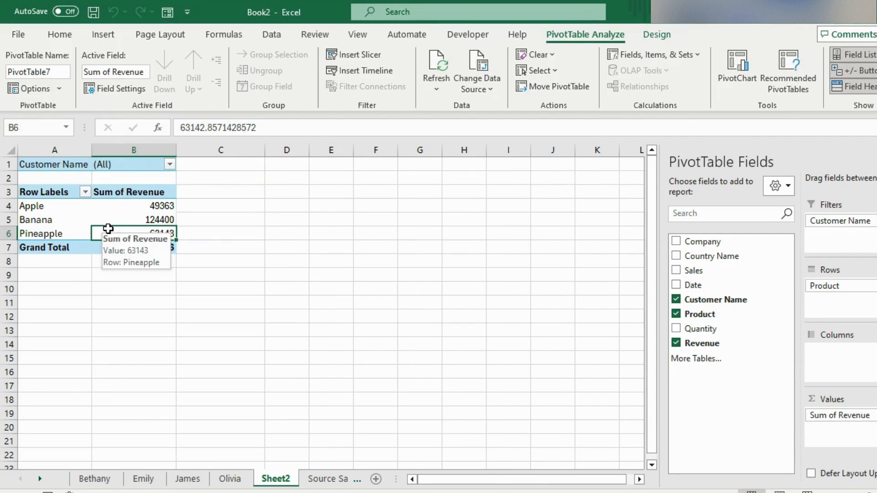
{"action": "left_click", "coordinate": [108, 266]}
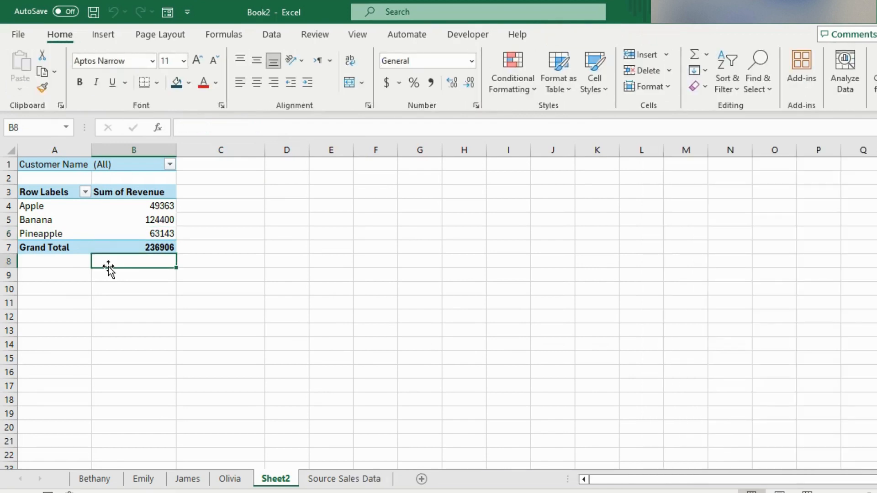
{"action": "key", "text": "ctrl+Page_Down"}
{"action": "scroll", "coordinate": [304, 328], "scroll_direction": "down", "scroll_amount": 12}
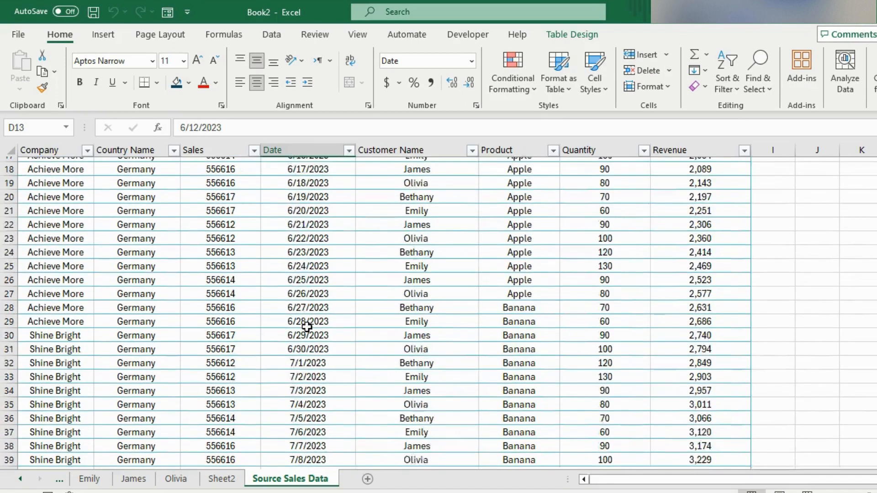
{"action": "left_click", "coordinate": [222, 479]}
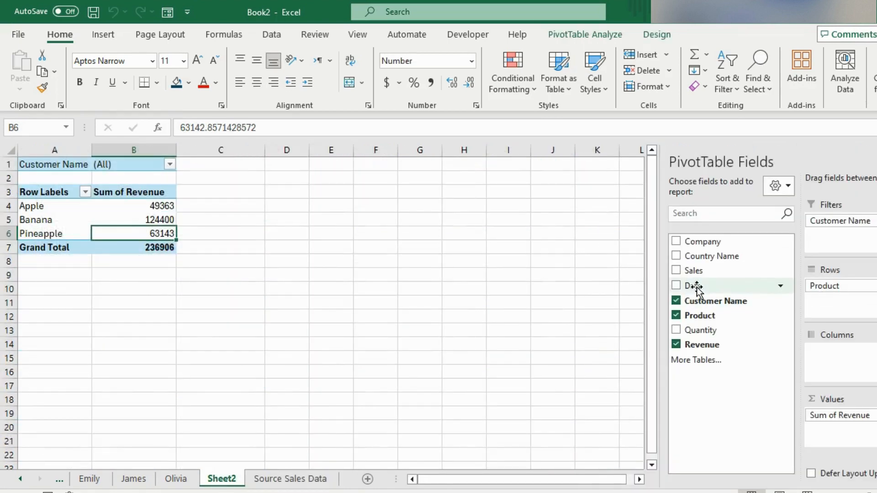
Step: Add the Date field to the PivotTable columns, and expand and collapse Jun to check its daily breakdown
{"action": "left_click_drag", "start_coordinate": [697, 287], "coordinate": [826, 357]}
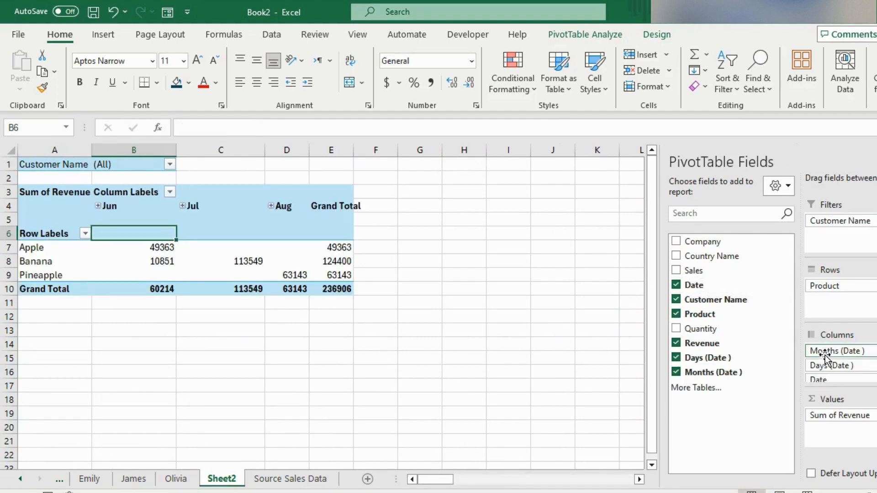
{"action": "left_click", "coordinate": [99, 208]}
{"action": "left_click", "coordinate": [97, 205]}
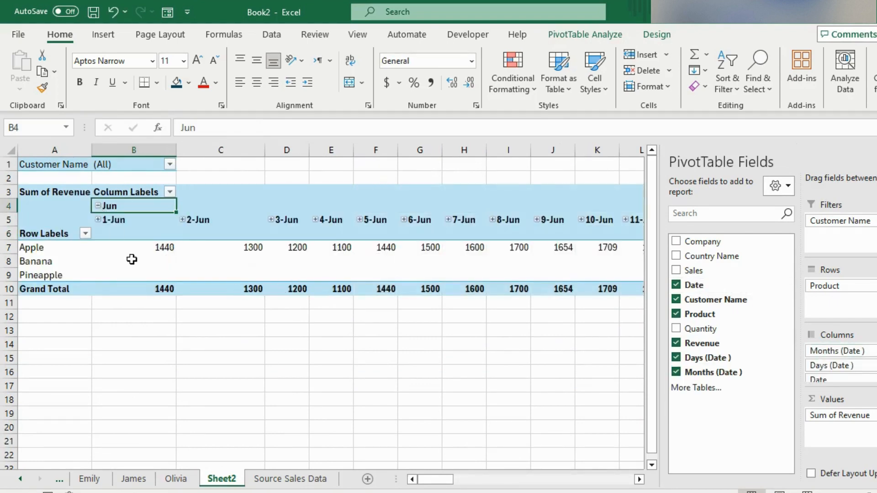
{"action": "left_click", "coordinate": [98, 205]}
{"action": "mouse_move", "coordinate": [153, 249]}
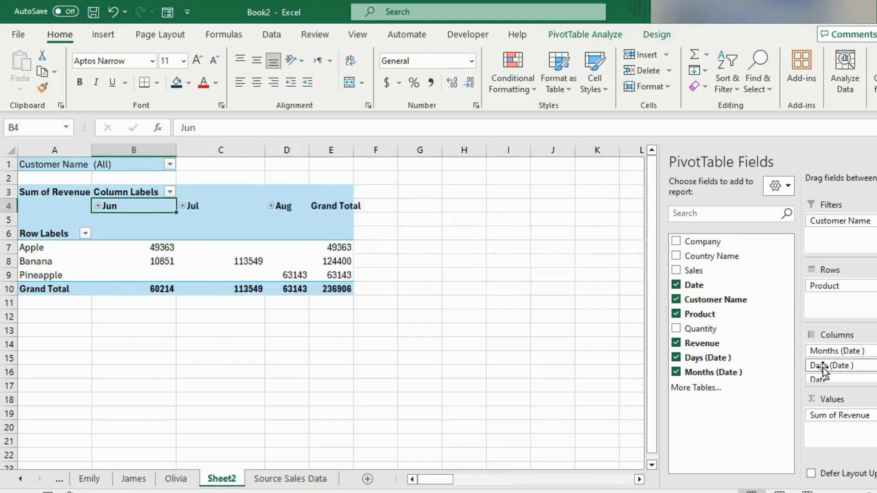
Step: Remove Days (Date) and Date from the PivotTable columns so that only Months (Date) is used
{"action": "left_click_drag", "start_coordinate": [815, 364], "coordinate": [716, 347]}
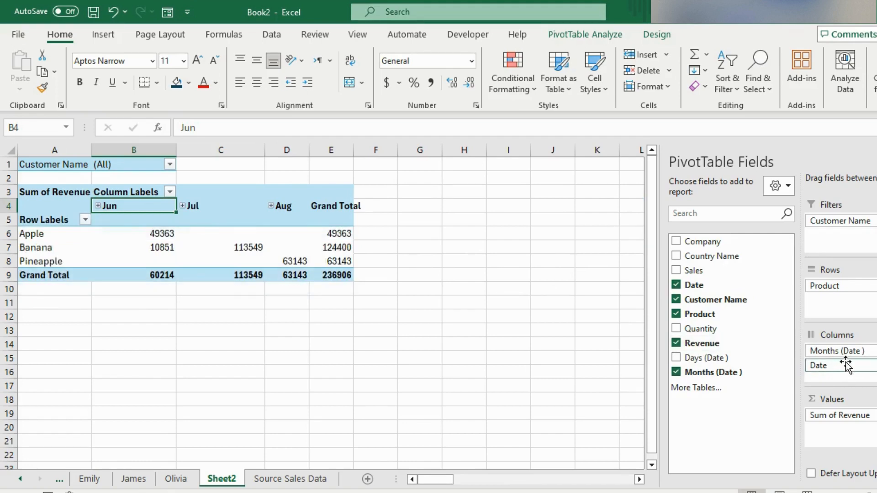
{"action": "left_click_drag", "start_coordinate": [842, 365], "coordinate": [736, 344]}
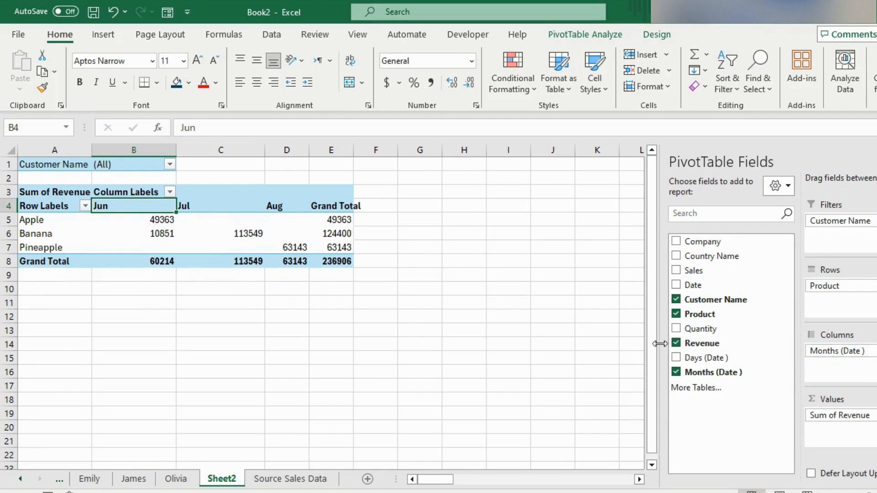
Step: Add Revenue to the PivotTable values a second time and show it as Difference From the previous Months (Date) item
{"action": "left_click_drag", "start_coordinate": [688, 345], "coordinate": [828, 434]}
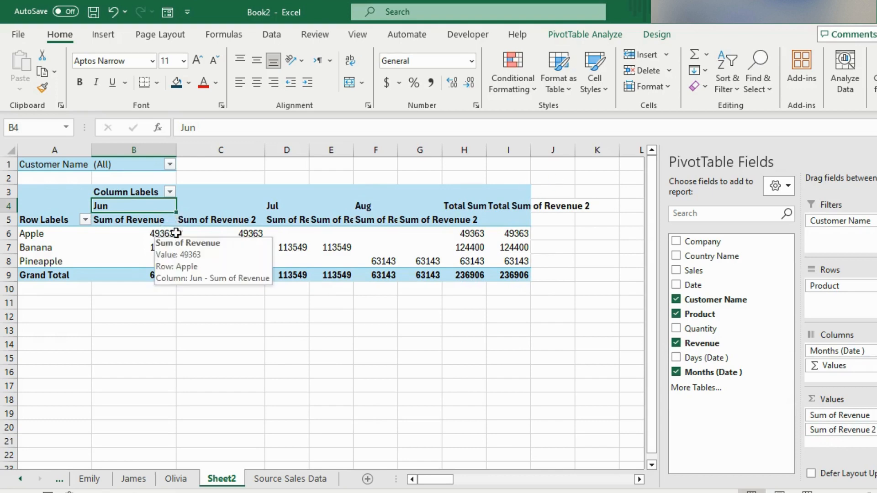
{"action": "left_click", "coordinate": [211, 246]}
{"action": "left_click", "coordinate": [209, 231]}
{"action": "right_click", "coordinate": [209, 231]}
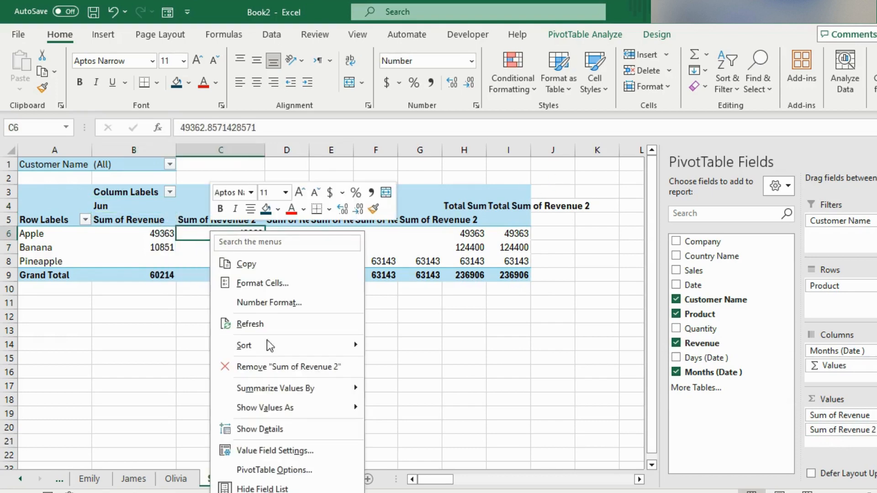
{"action": "mouse_move", "coordinate": [306, 409]}
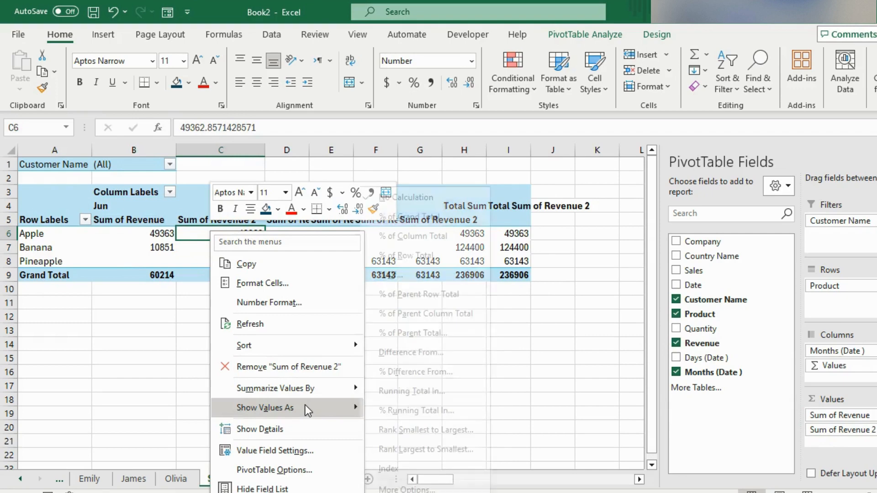
{"action": "left_click", "coordinate": [418, 353]}
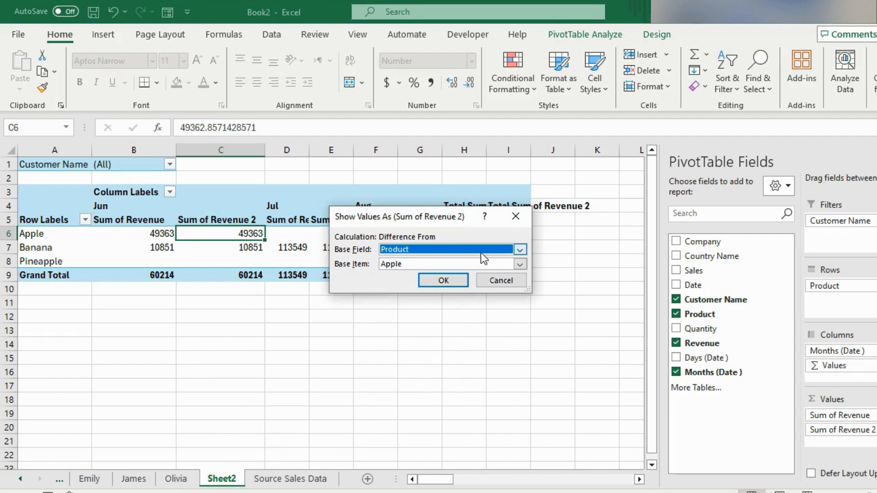
{"action": "left_click", "coordinate": [521, 249]}
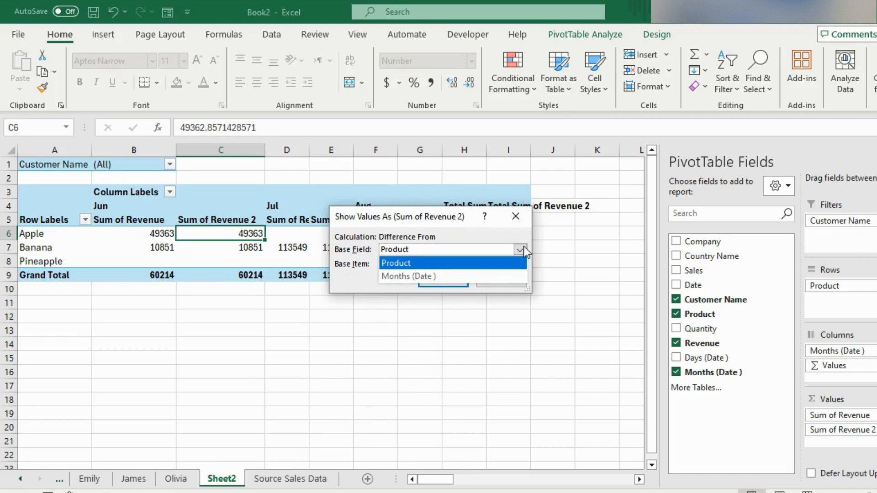
{"action": "left_click", "coordinate": [417, 276]}
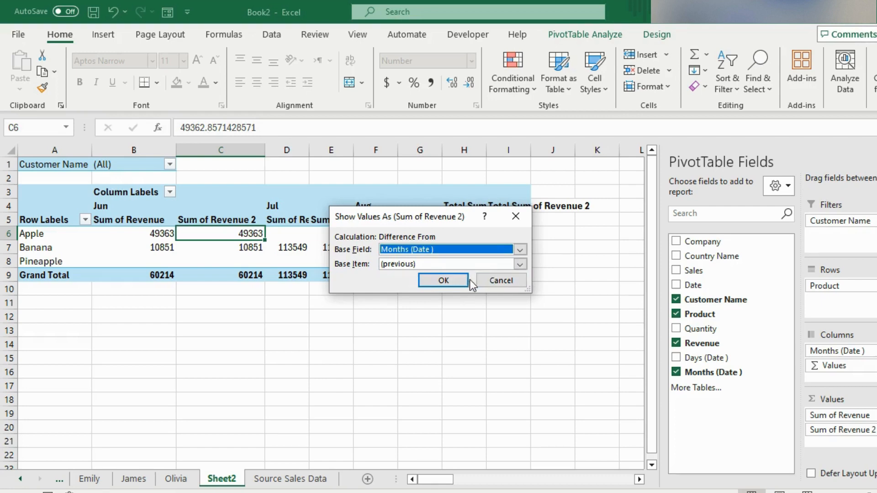
{"action": "left_click", "coordinate": [453, 282]}
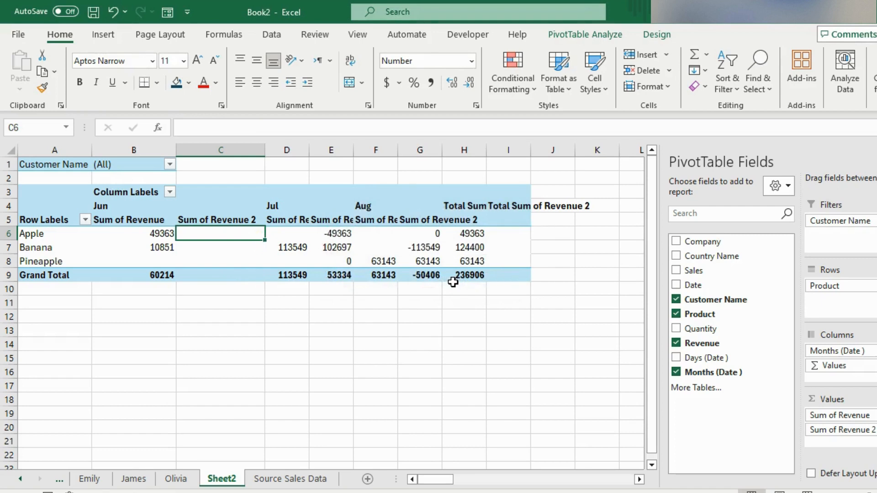
Step: Rename the second revenue field's header in the PivotTable to Diff
{"action": "left_click", "coordinate": [240, 220]}
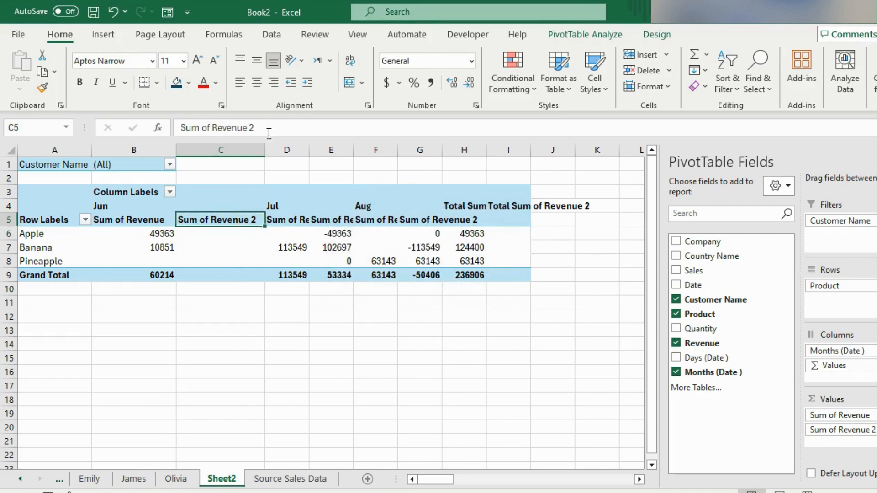
{"action": "left_click_drag", "start_coordinate": [269, 134], "coordinate": [129, 134]}
{"action": "type", "text": "Diff"}
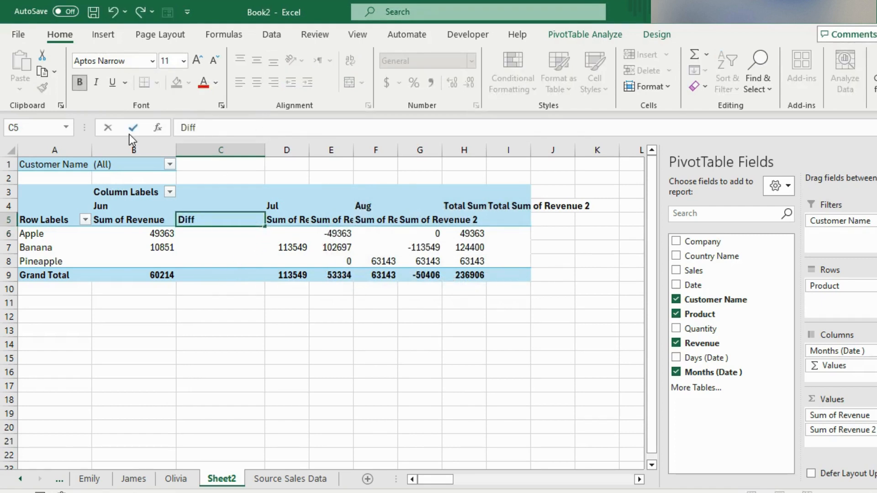
{"action": "left_click", "coordinate": [130, 134]}
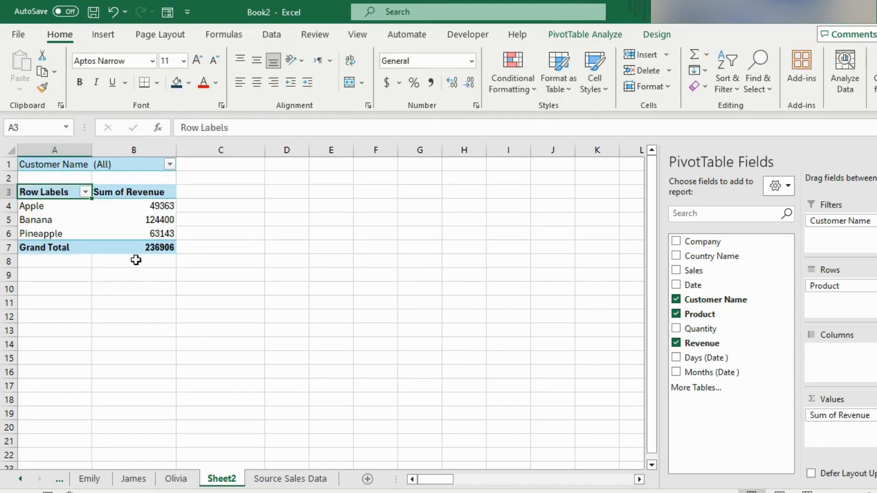
Step: Insert a timeline for the Date field and place it beside the PivotTable, near the top of columns D to H
{"action": "left_click", "coordinate": [142, 247]}
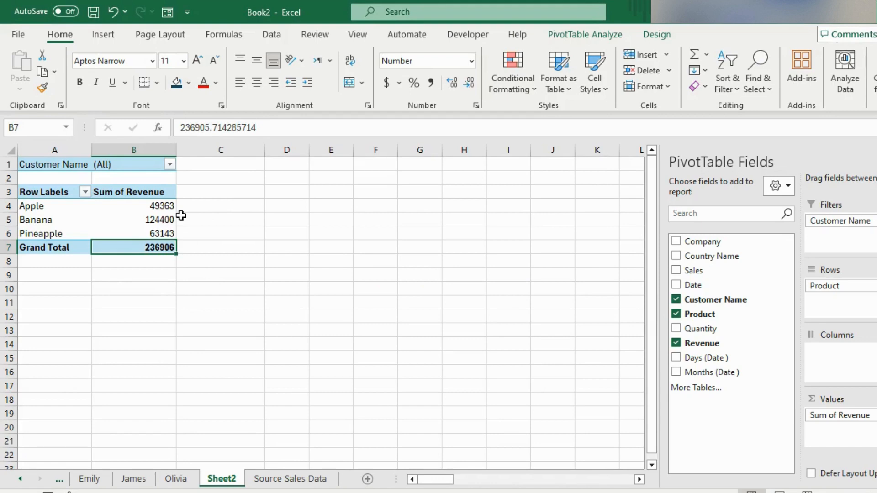
{"action": "left_click", "coordinate": [559, 40]}
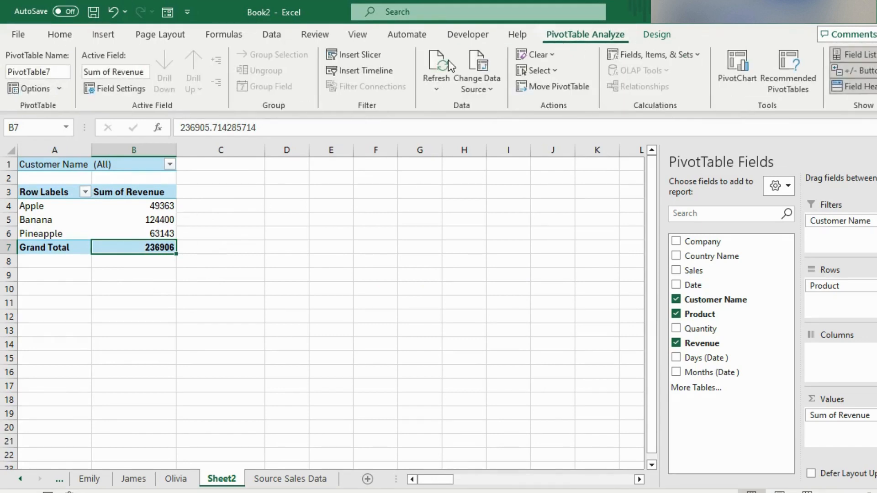
{"action": "left_click", "coordinate": [360, 71]}
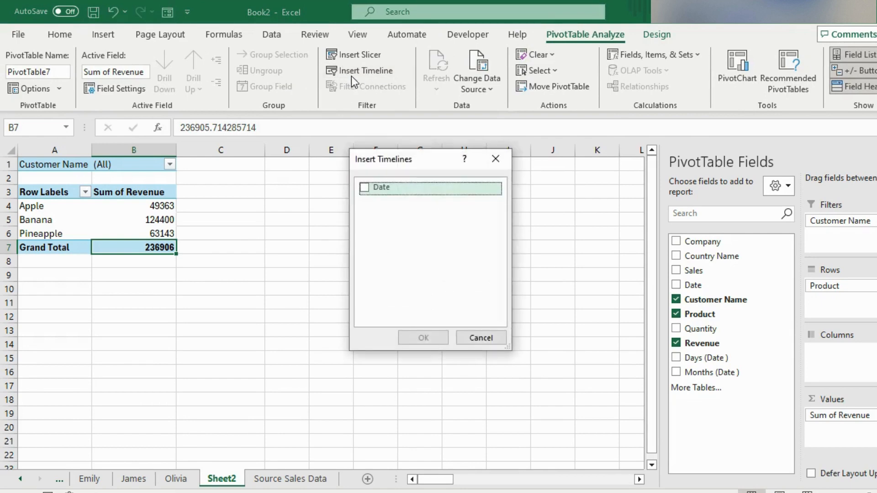
{"action": "left_click", "coordinate": [369, 189]}
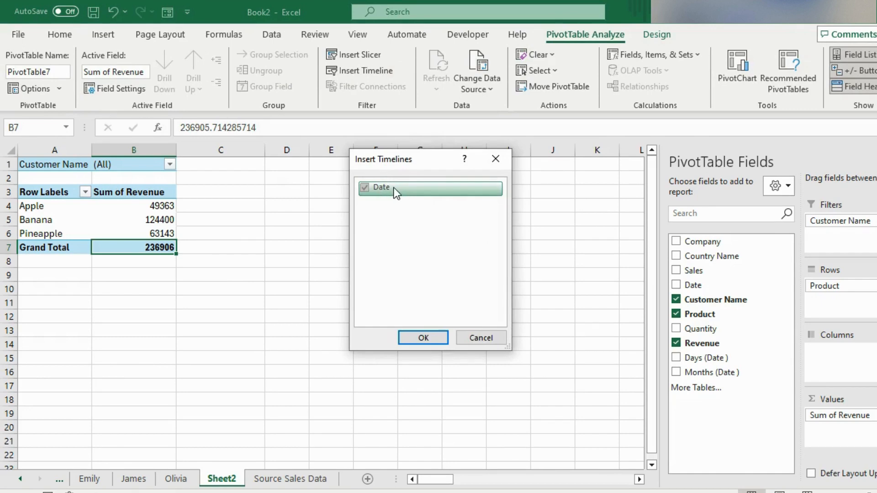
{"action": "left_click", "coordinate": [418, 337]}
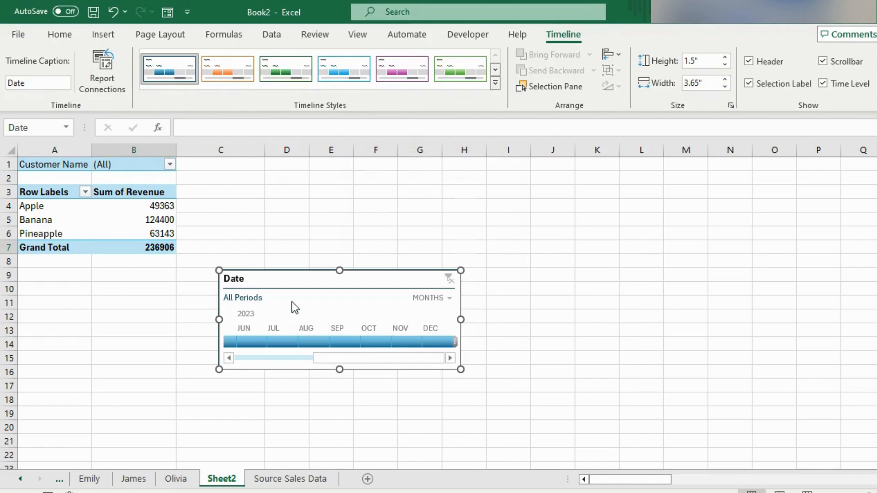
{"action": "left_click_drag", "start_coordinate": [304, 278], "coordinate": [349, 168]}
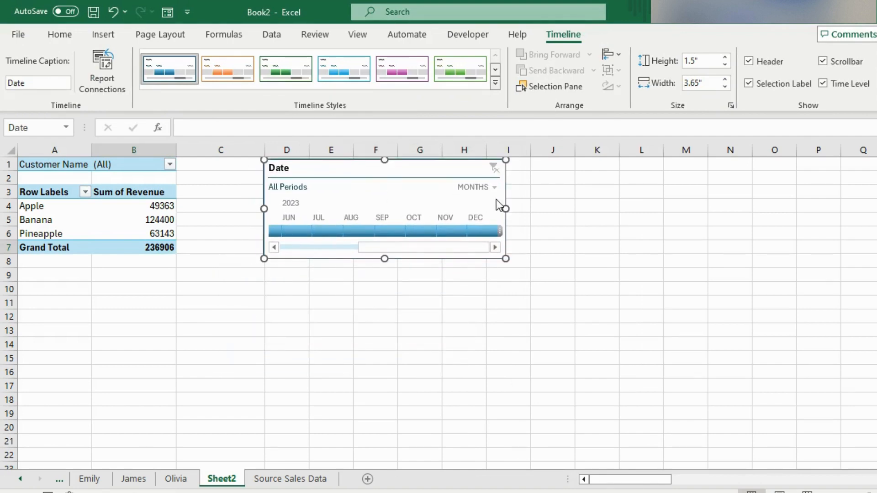
Step: Filter the PivotTable with the Date timeline to Jul, Aug and finally Jun 2023
{"action": "left_click", "coordinate": [327, 231]}
{"action": "left_click", "coordinate": [361, 231]}
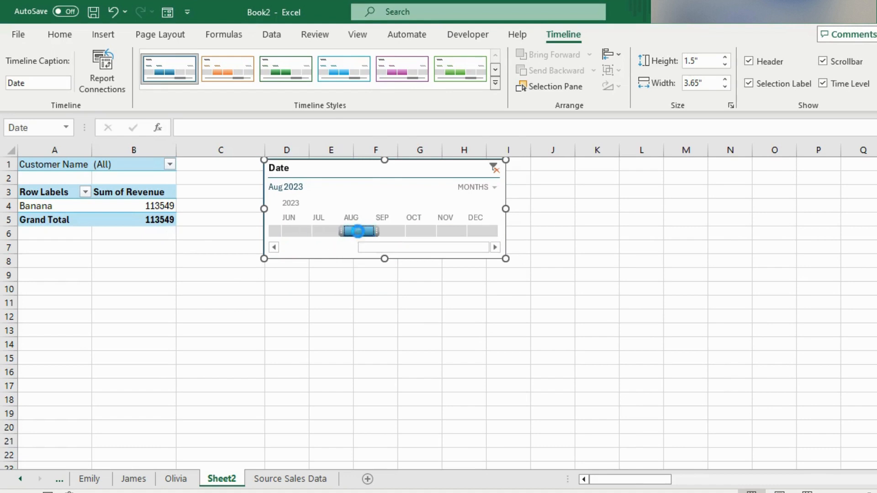
{"action": "left_click", "coordinate": [293, 231]}
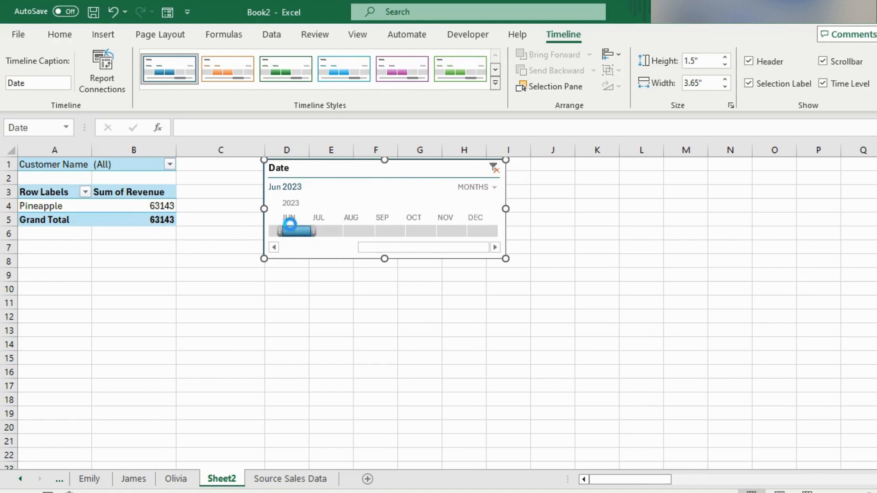
Step: Switch the timeline's time level to days, quarters and back to months, and delete the timeline from the sheet
{"action": "left_click", "coordinate": [491, 188]}
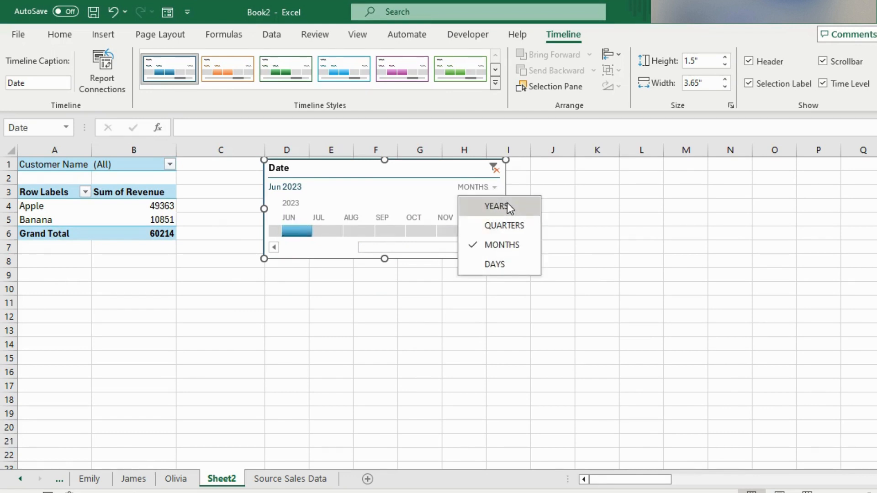
{"action": "left_click", "coordinate": [508, 263]}
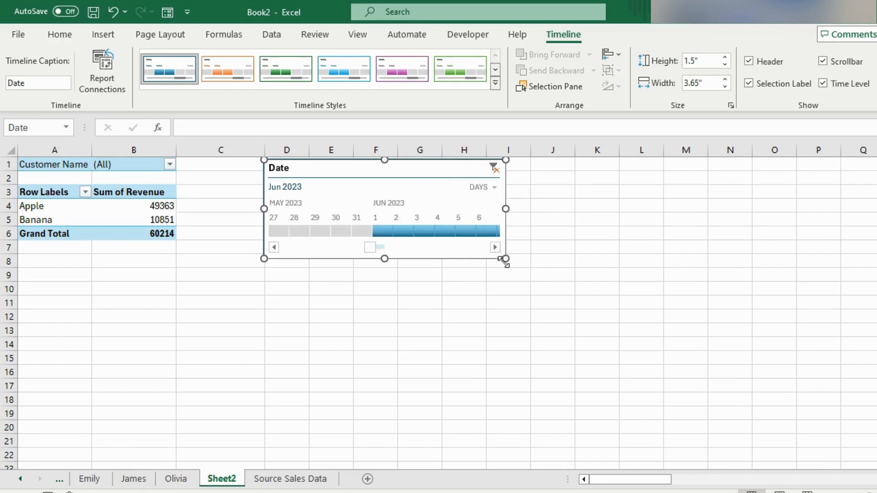
{"action": "left_click", "coordinate": [484, 189]}
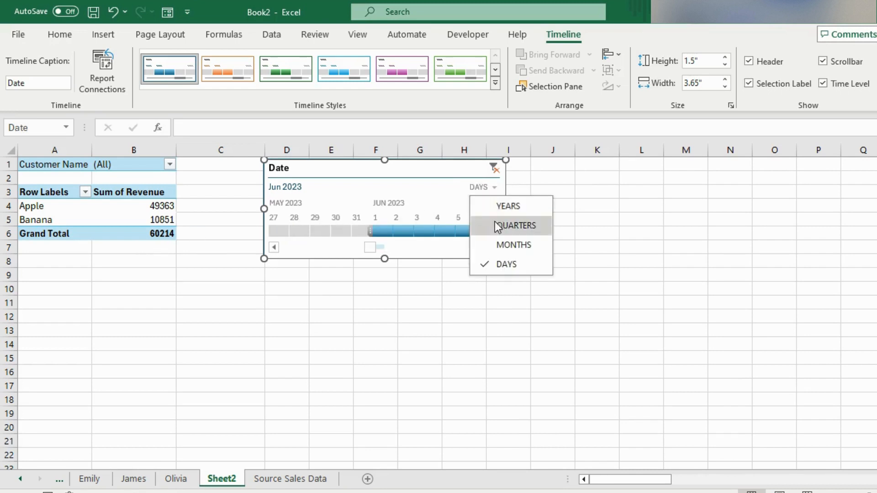
{"action": "left_click", "coordinate": [493, 223]}
{"action": "left_click", "coordinate": [488, 193]}
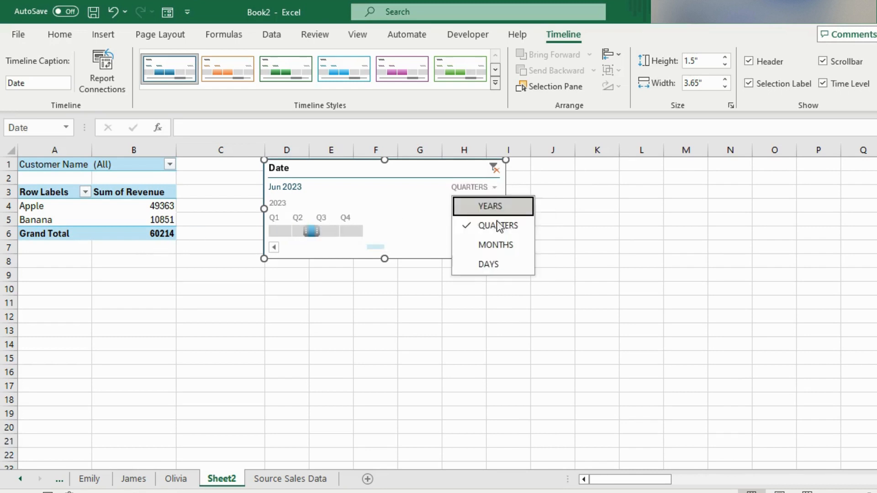
{"action": "left_click", "coordinate": [504, 244]}
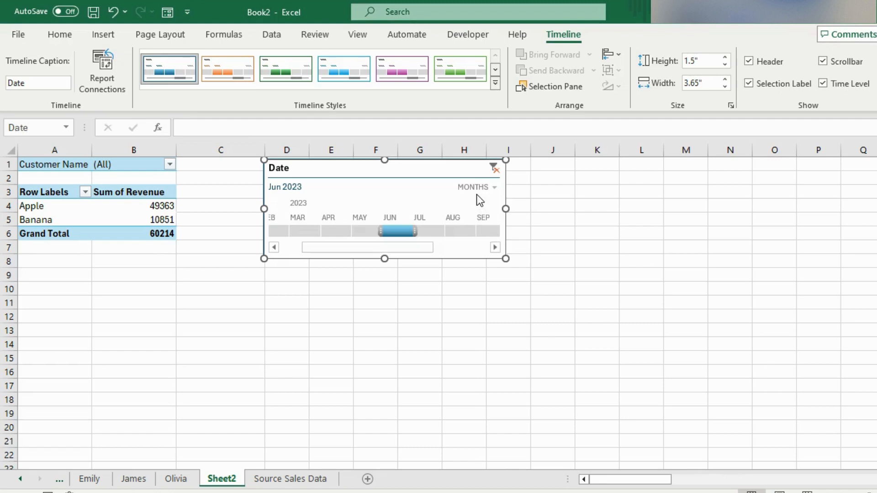
{"action": "key", "text": "Delete"}
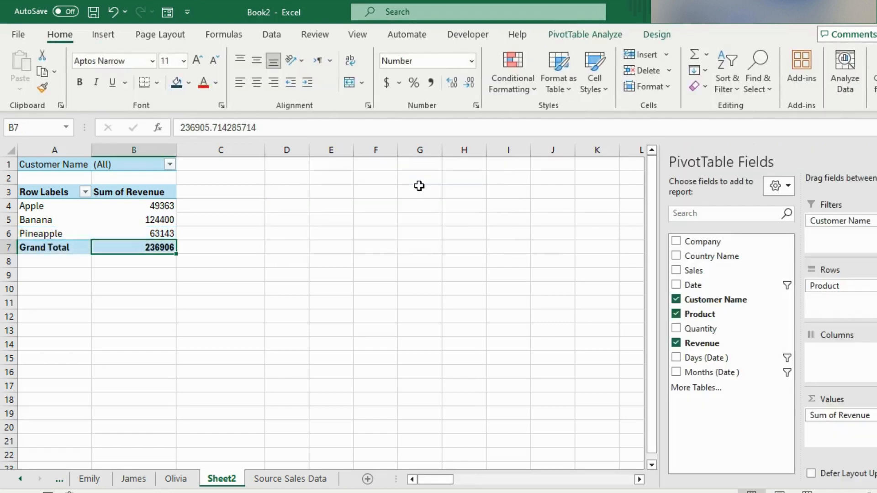